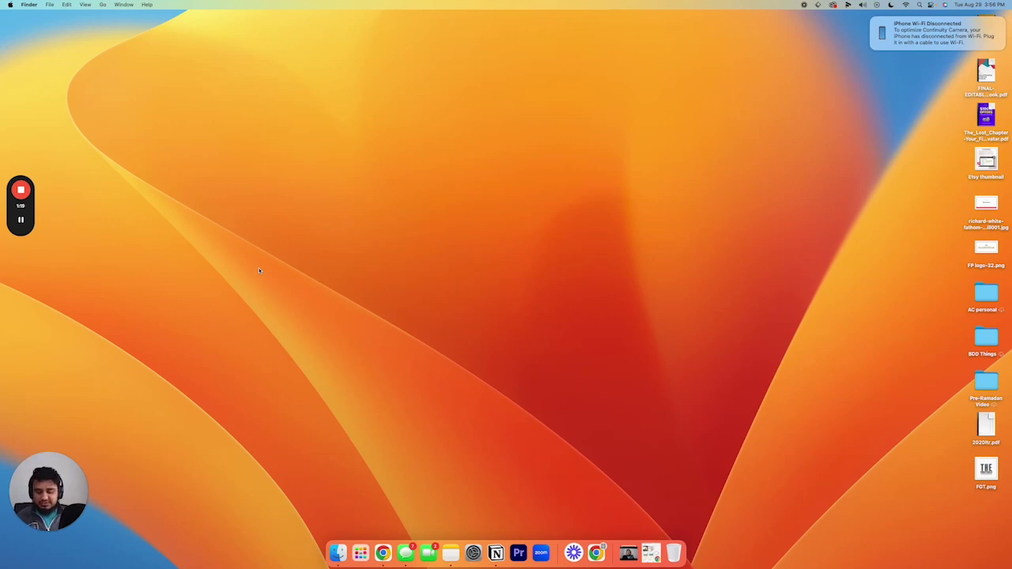
Search Spotlight for 'premiere pro', then clear the query so the field is empty.
key("super+space")
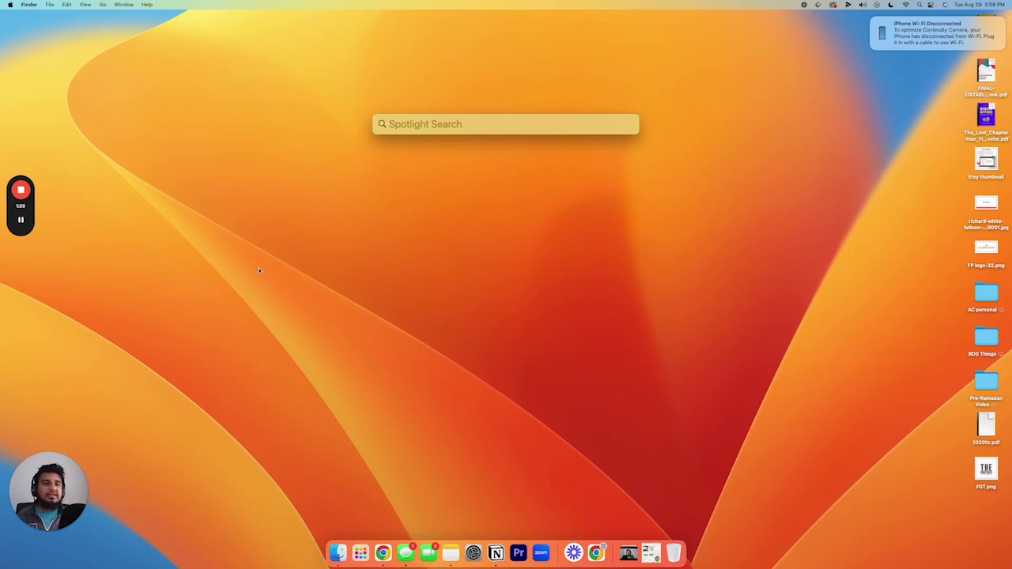
type("premiere pro")
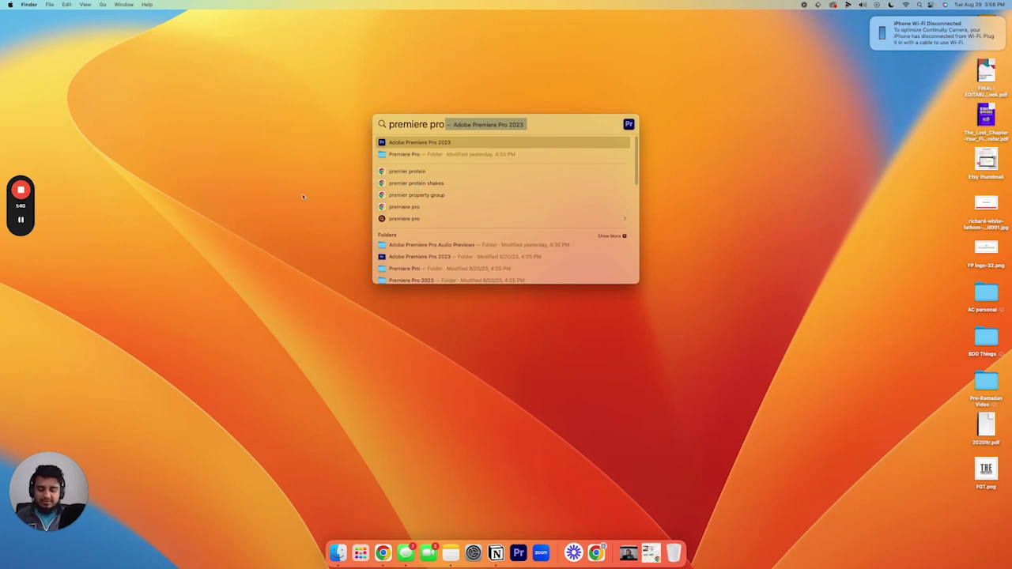
key("Escape")
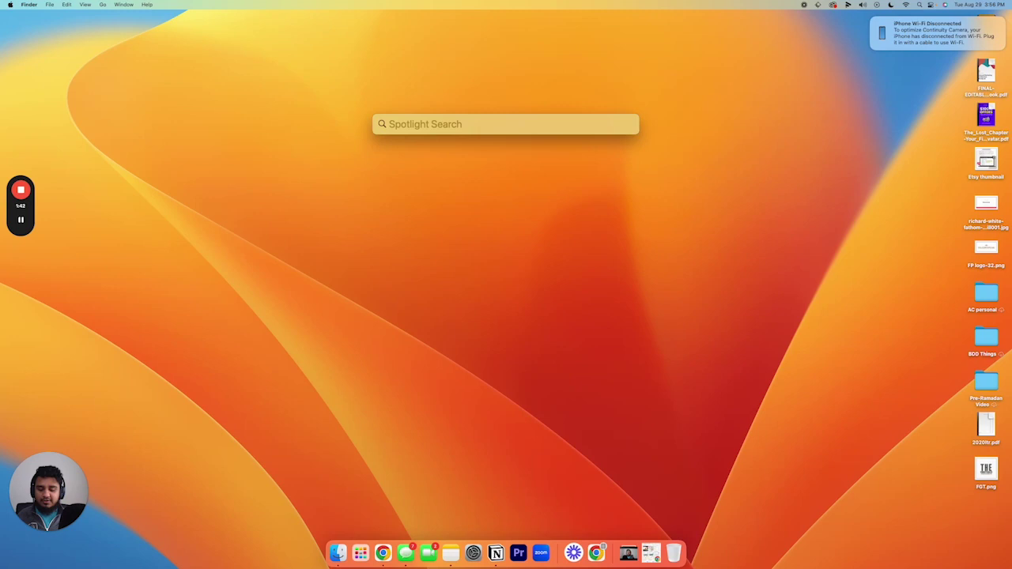
Dismiss the empty Spotlight bar to reveal the Finder desktop.
key("Escape")
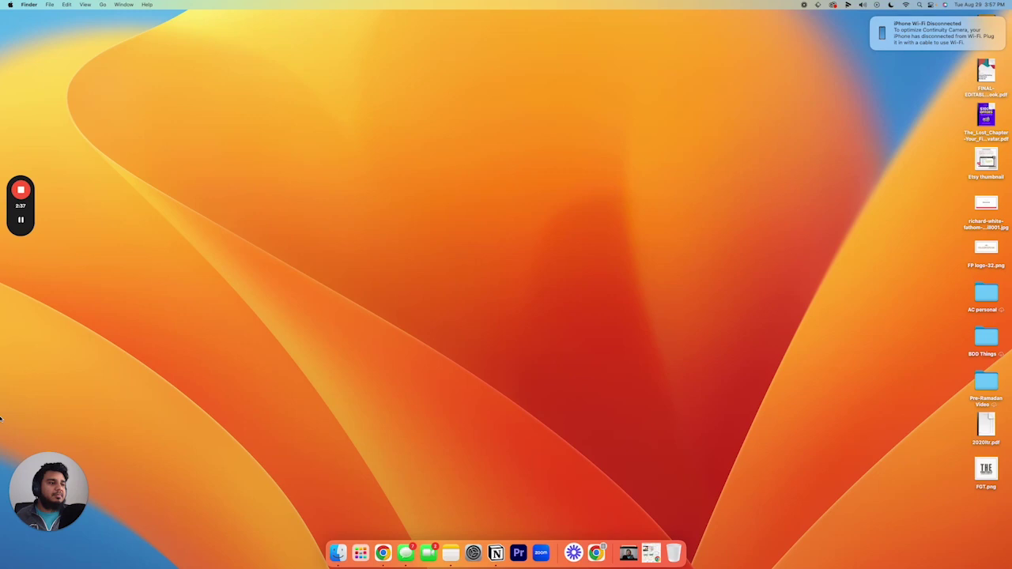
Quit Notion from its Dock menu, then search Raycast for 'notion'.
right_click(496, 552)
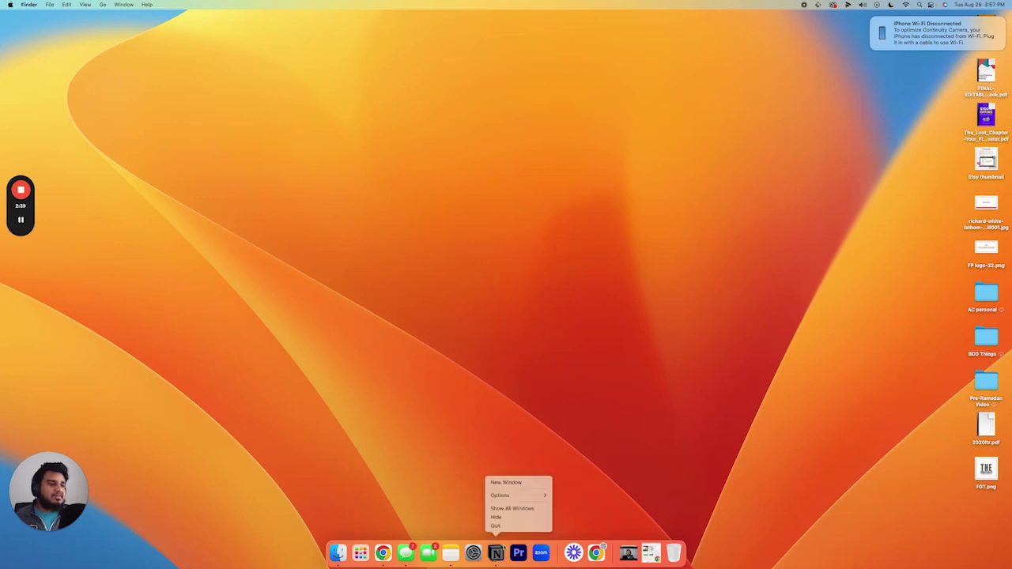
left_click(511, 527)
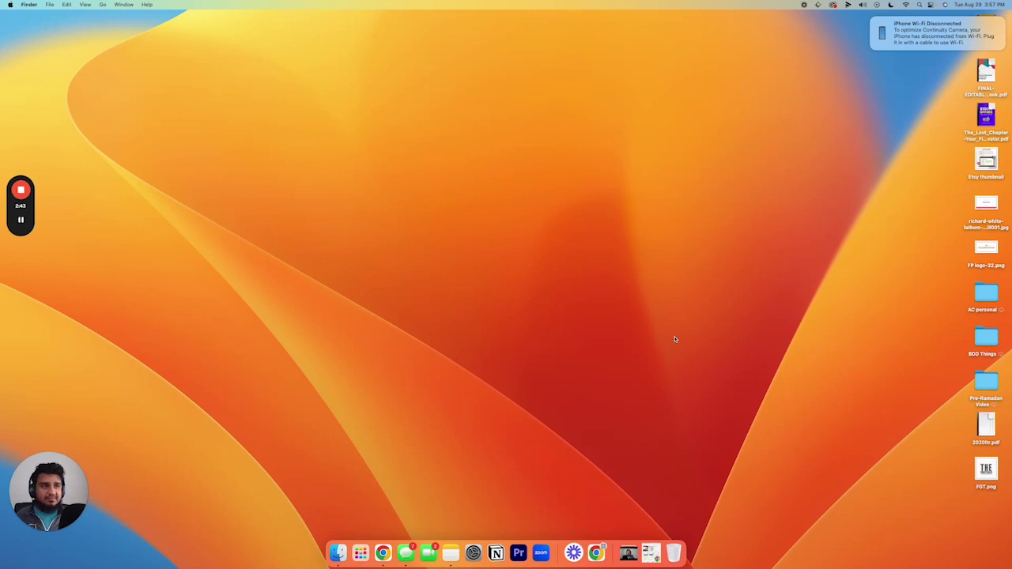
key("alt+space")
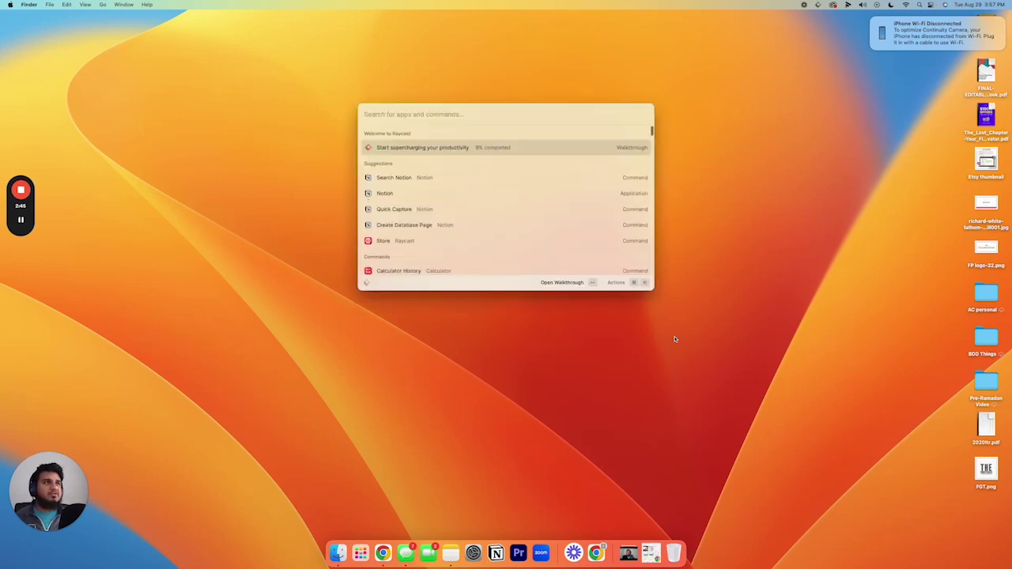
type("notion")
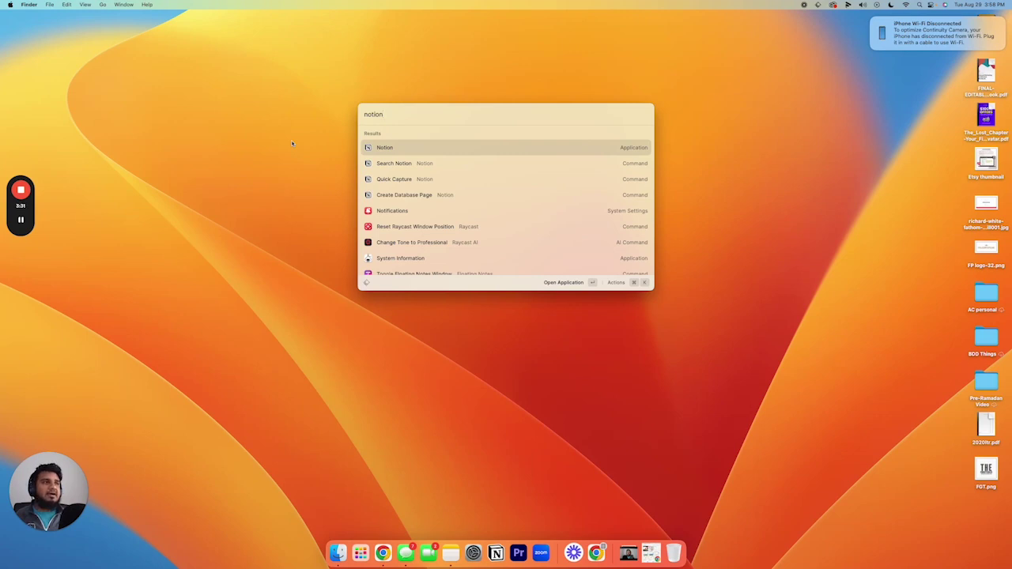
Launch Notion from Raycast and scroll through The Simple Content Planner page.
key("Return")
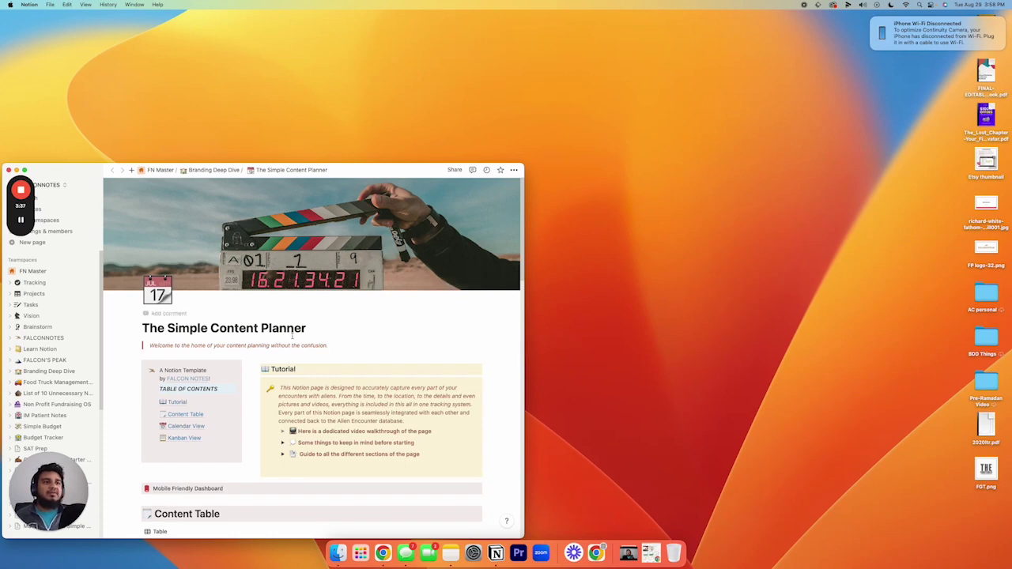
scroll(292, 336, "down", 5)
scroll(292, 335, "down", 8)
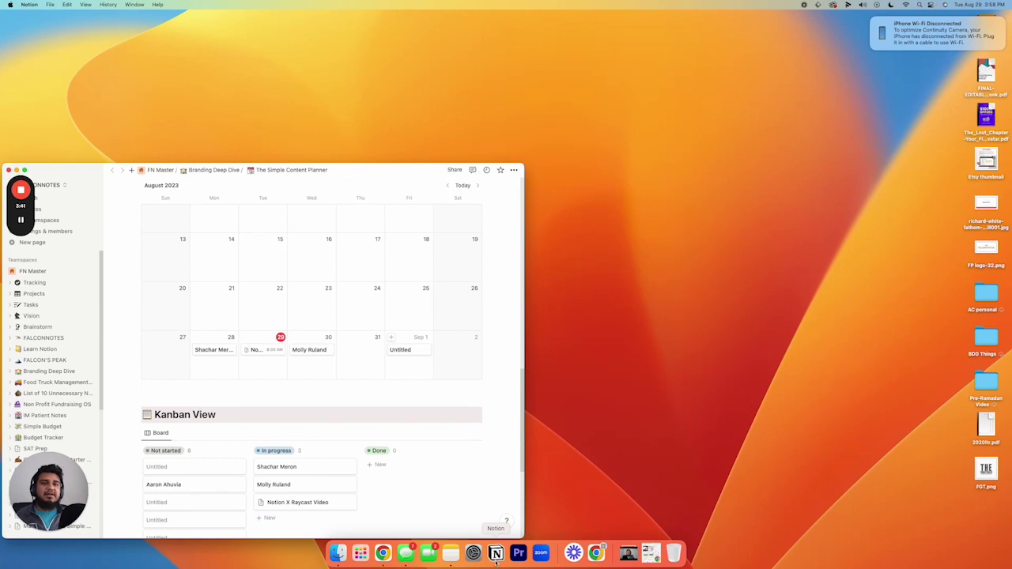
scroll(163, 353, "up", 13)
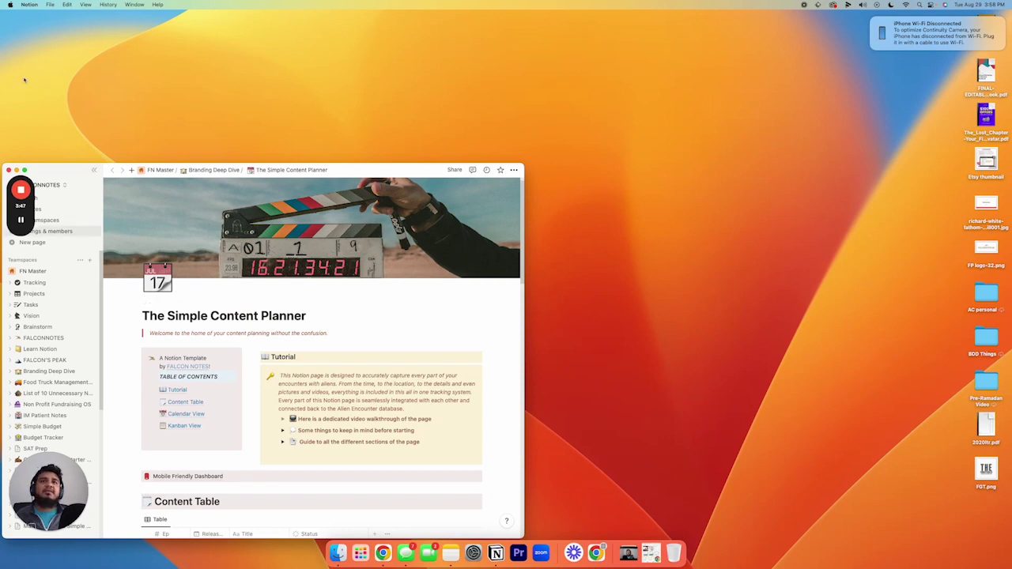
Close the Notion window and quit Notion from the Dock.
left_click(9, 171)
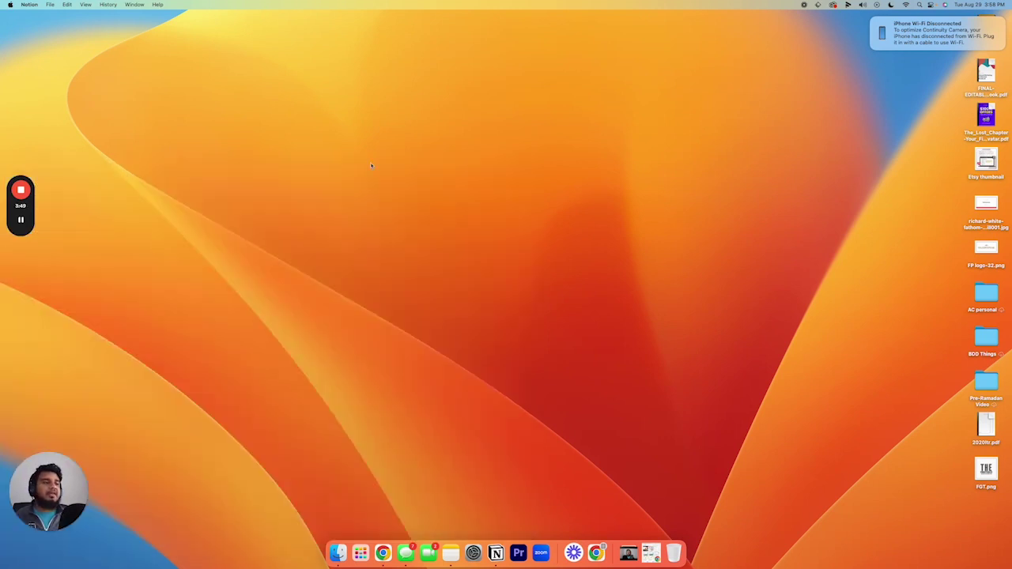
right_click(496, 553)
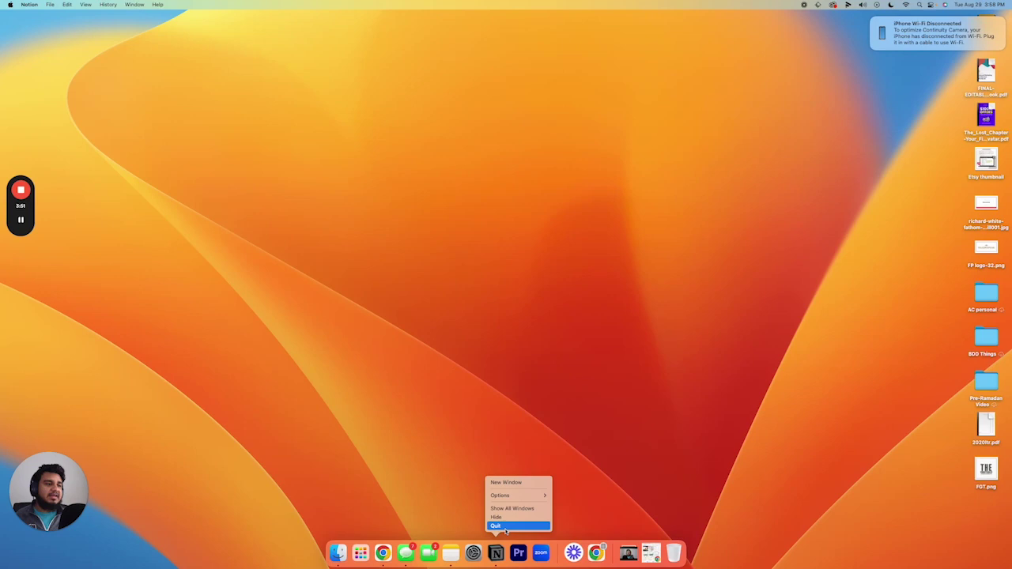
left_click(505, 527)
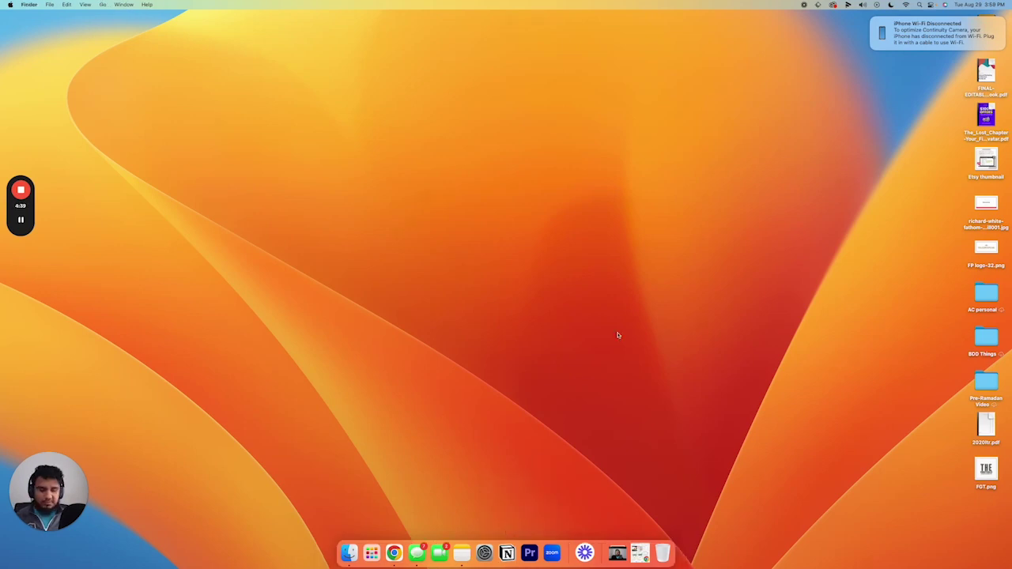
Use Raycast's Search Notion to find 'rayc' and open the Raycast x Notion page.
key("alt+space")
type("not")
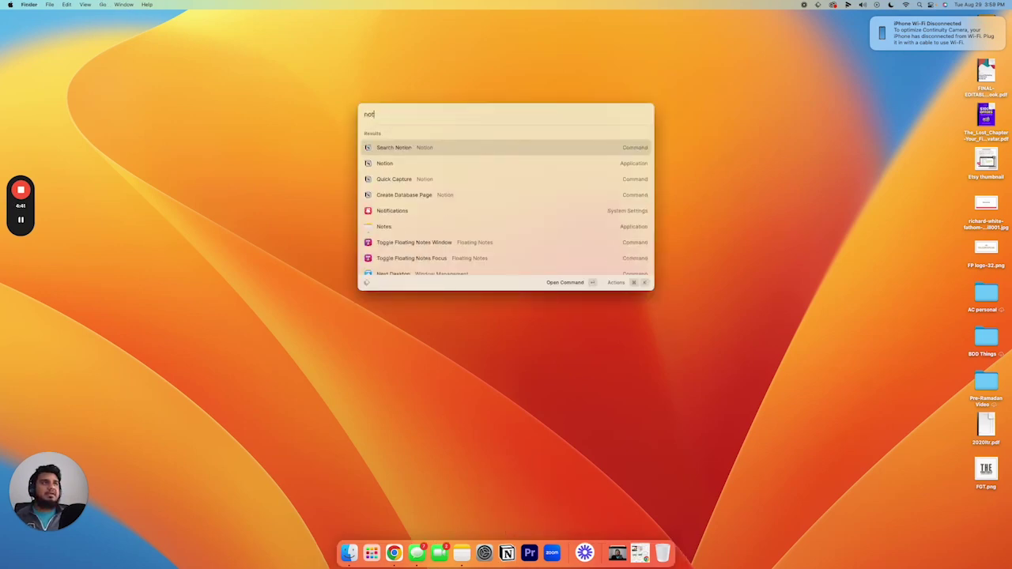
type("ion")
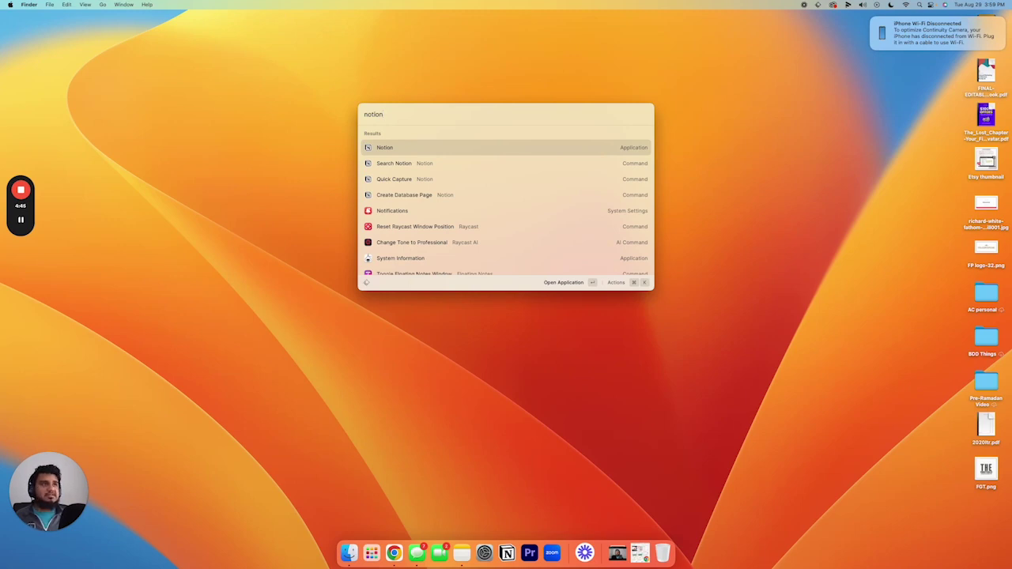
key("Down")
key("Return")
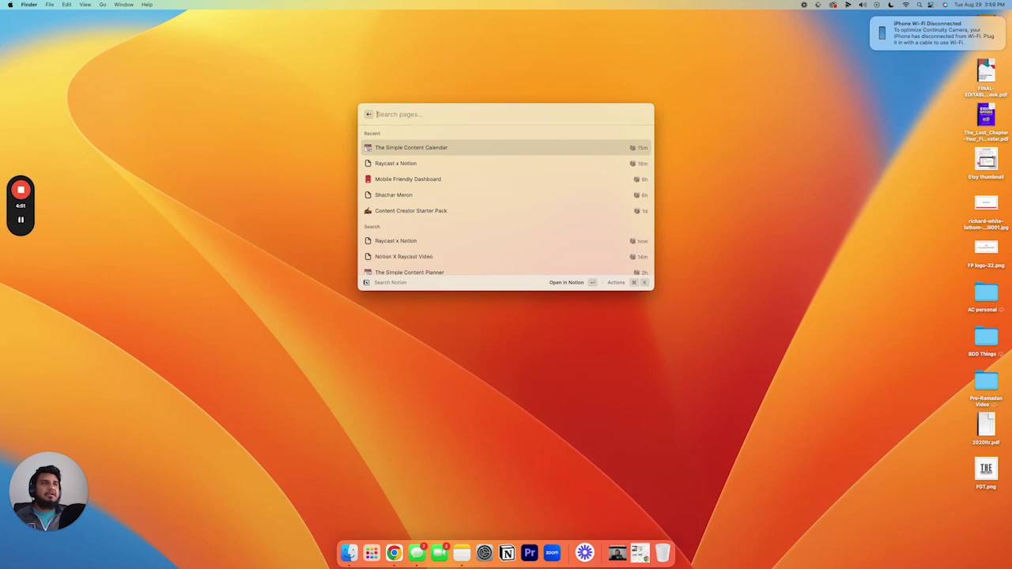
type("rayc")
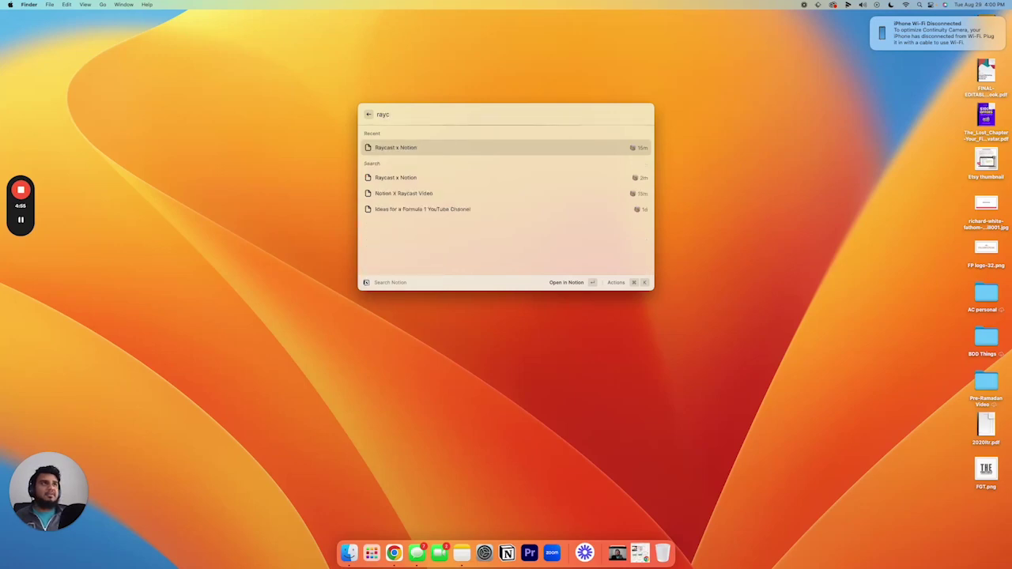
key("Return")
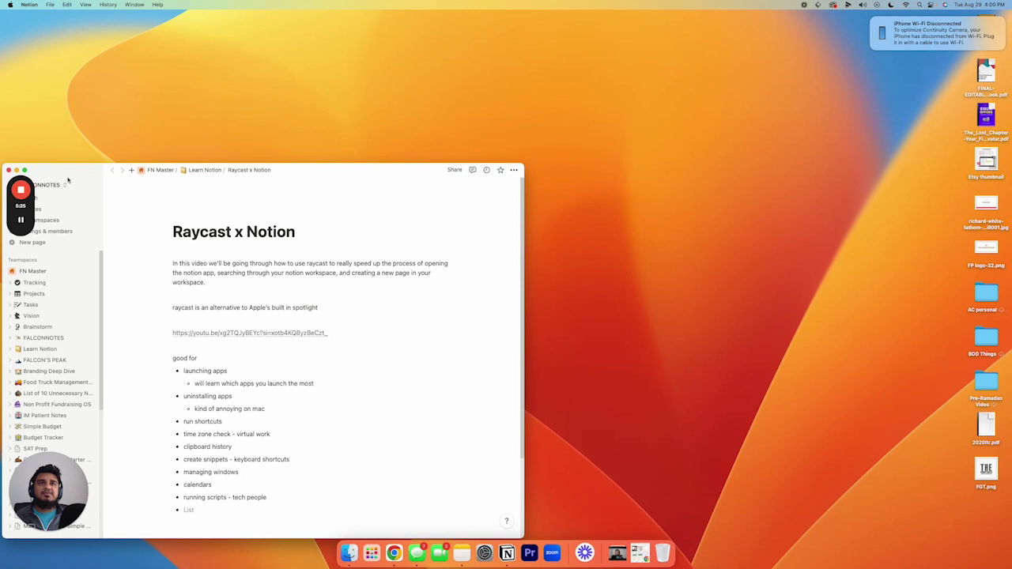
Close the Notion window and quit Notion via its Dock menu.
left_click(9, 170)
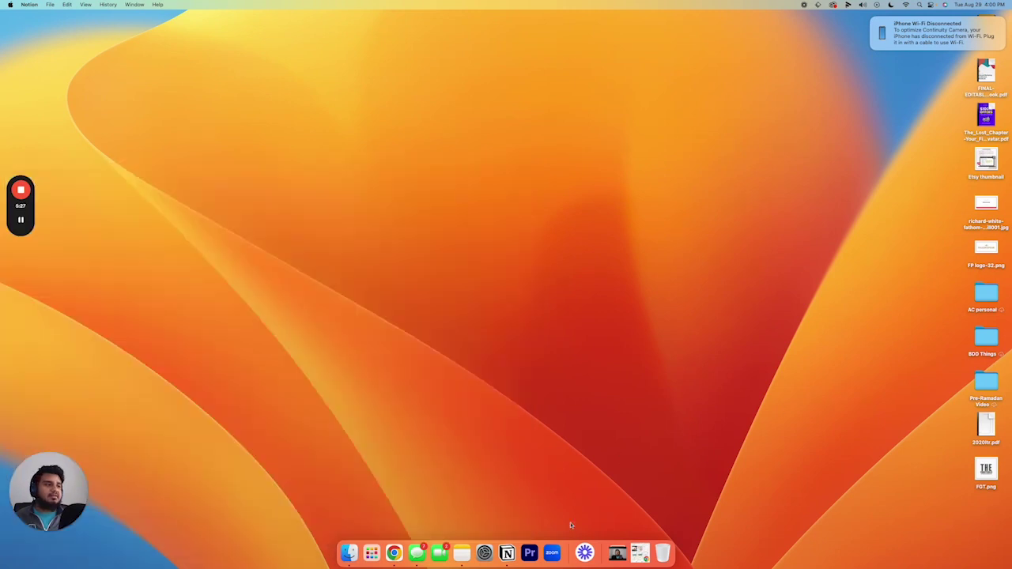
right_click(506, 554)
left_click(507, 526)
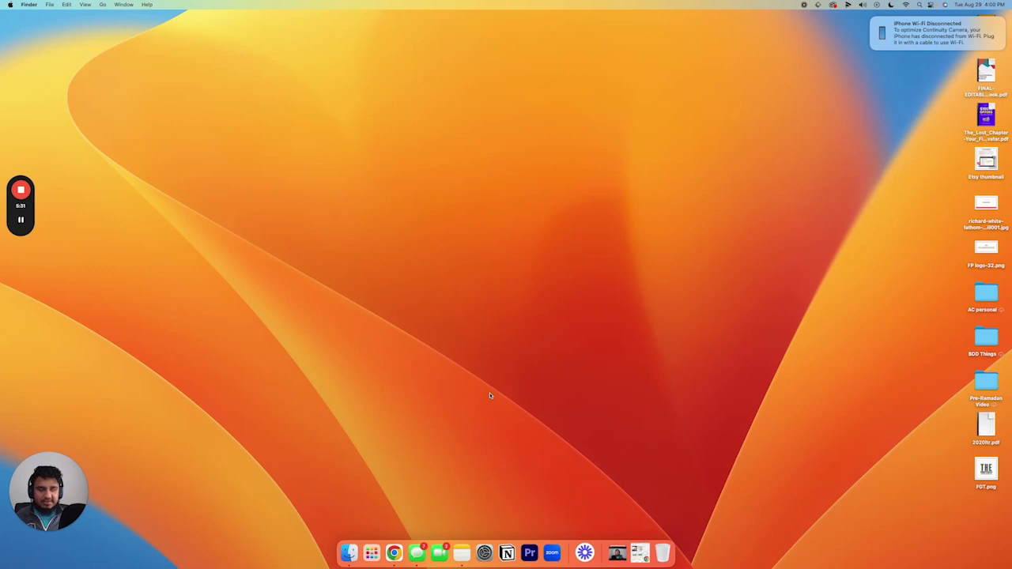
Open Raycast's Notion Quick Capture for the Loom link and set Capture As to Bookmark.
key("alt+space")
type("notion")
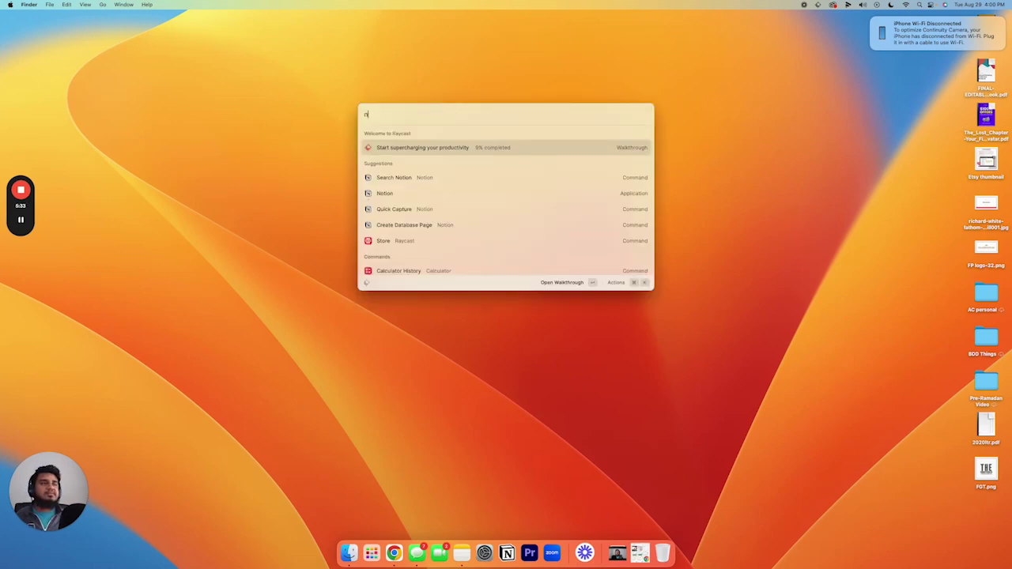
key("Down")
key("Down")
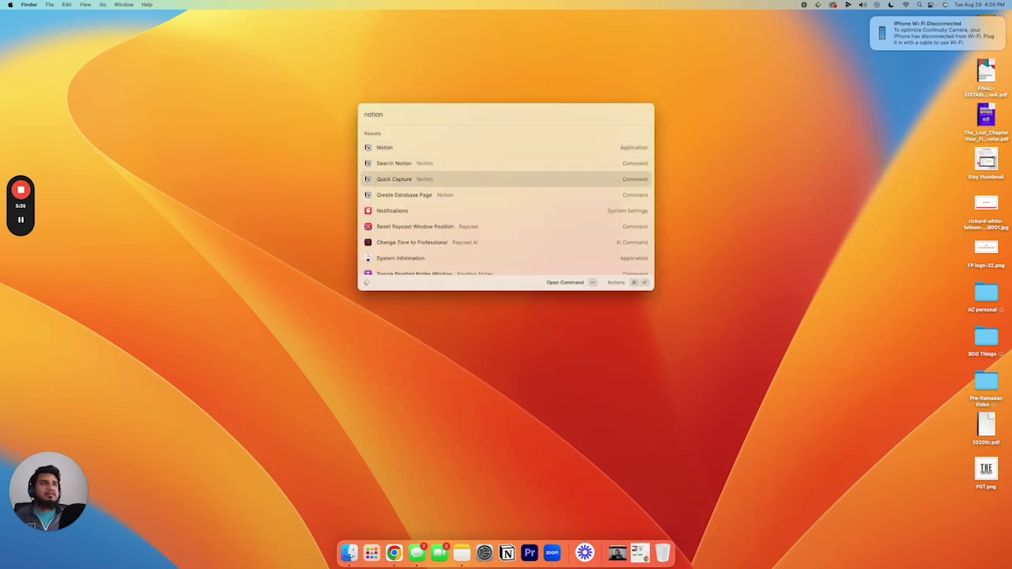
key("Return")
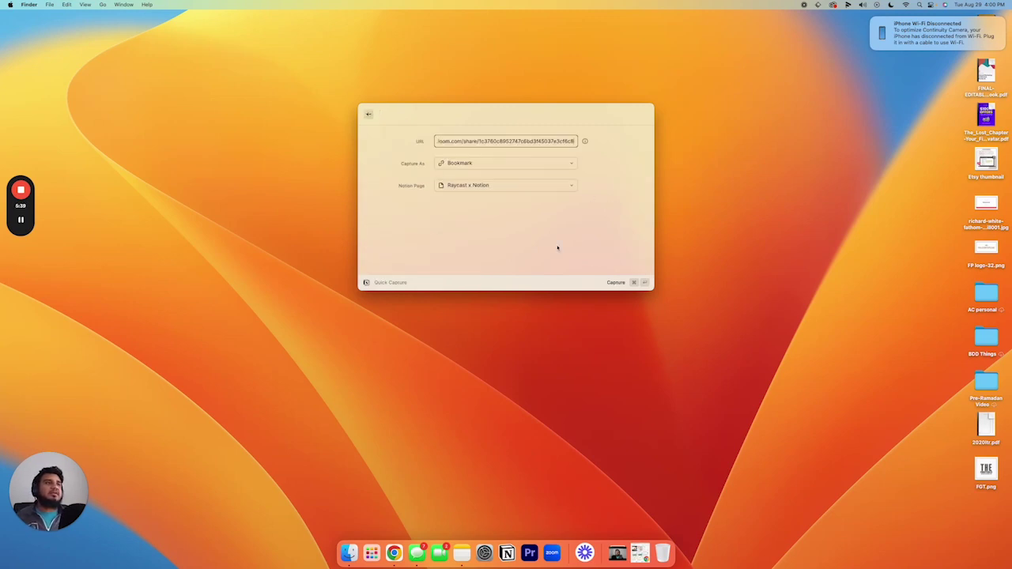
left_click(492, 164)
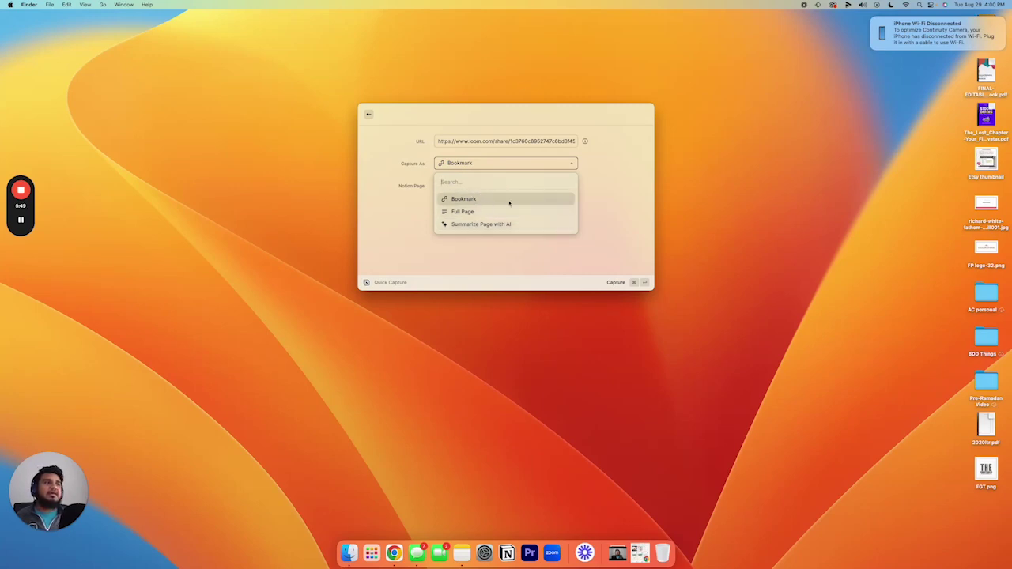
left_click(463, 200)
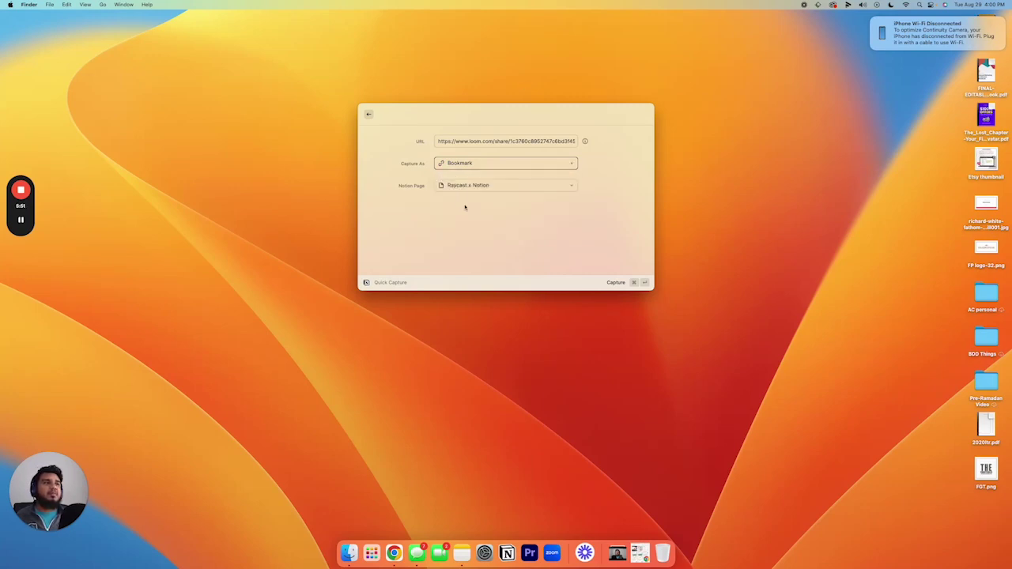
left_click_drag(439, 141, 533, 144)
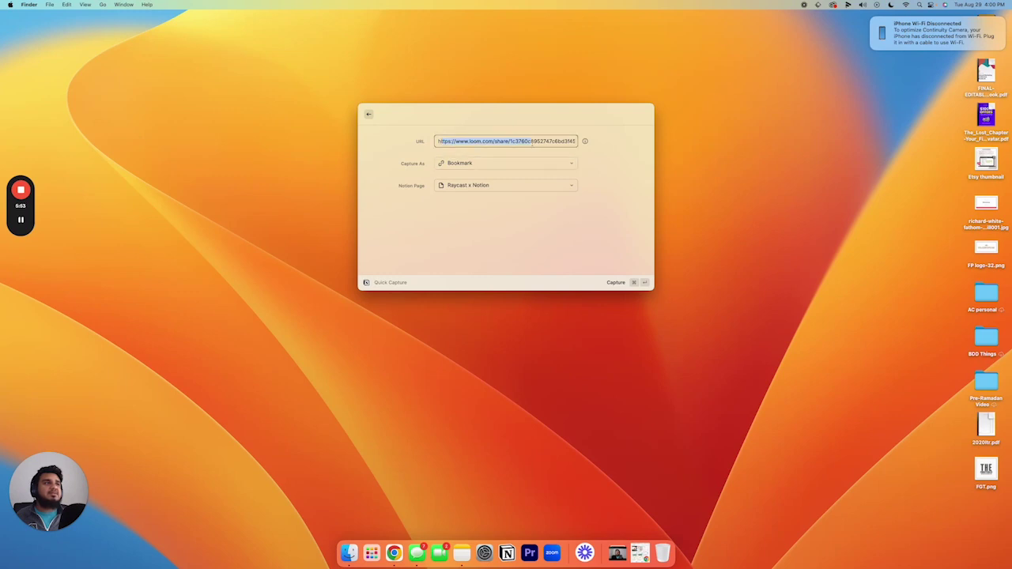
left_click(535, 141)
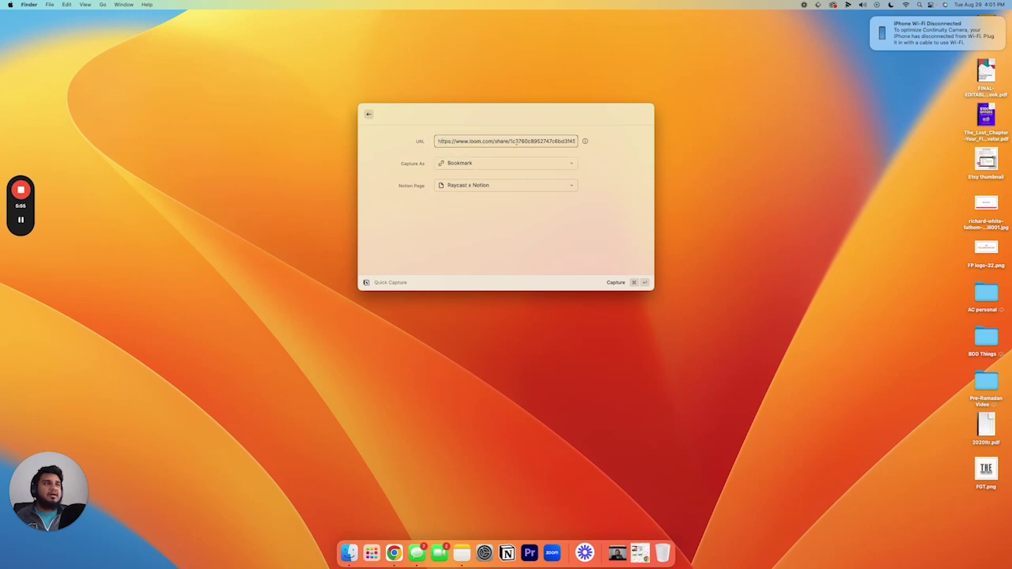
Pick Raycast x Notion as the destination page and capture the Loom bookmark.
left_click(491, 187)
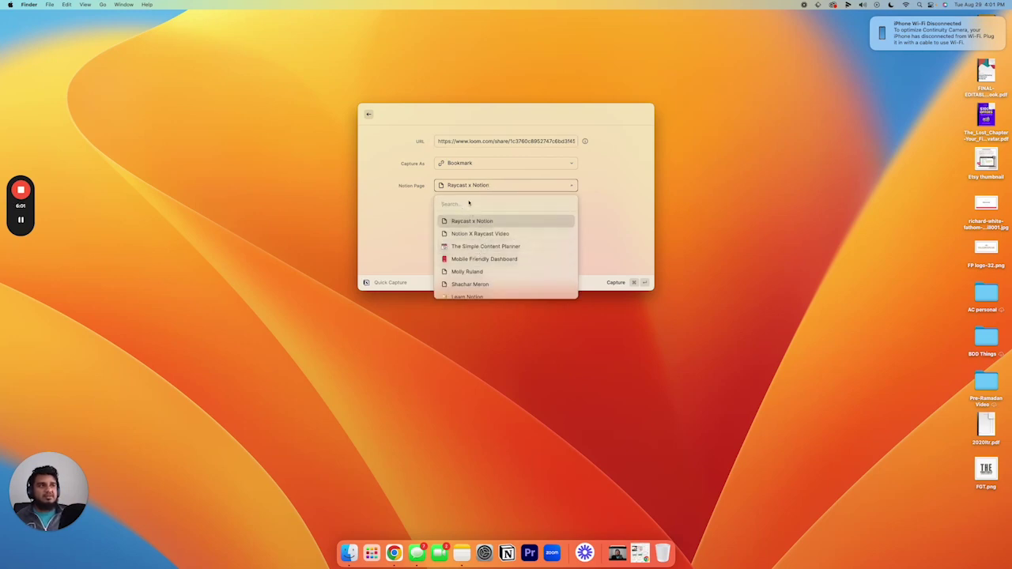
type("learn")
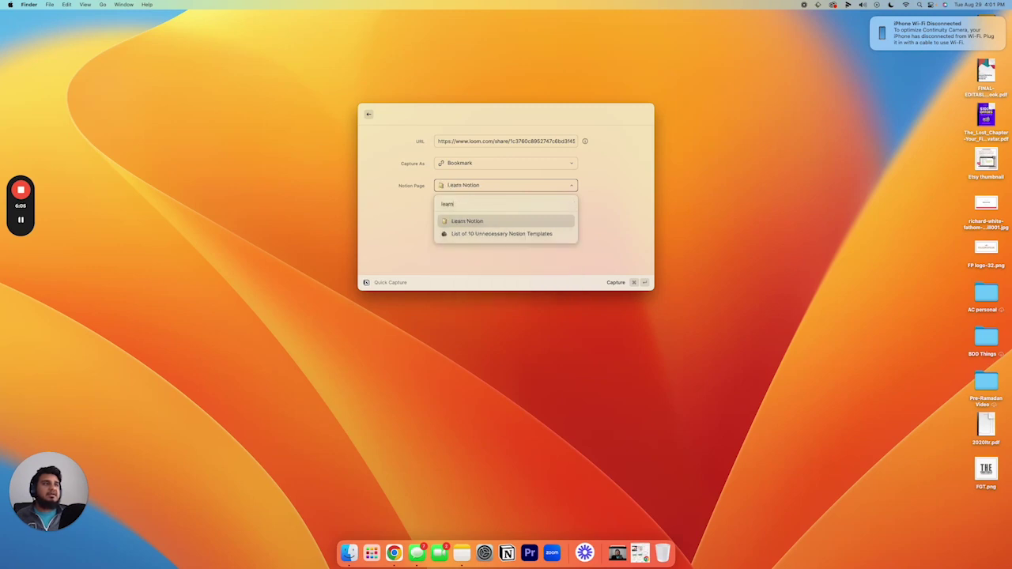
key("BackSpace")
key("BackSpace")
key("BackSpace")
key("BackSpace")
key("BackSpace")
type("rayc")
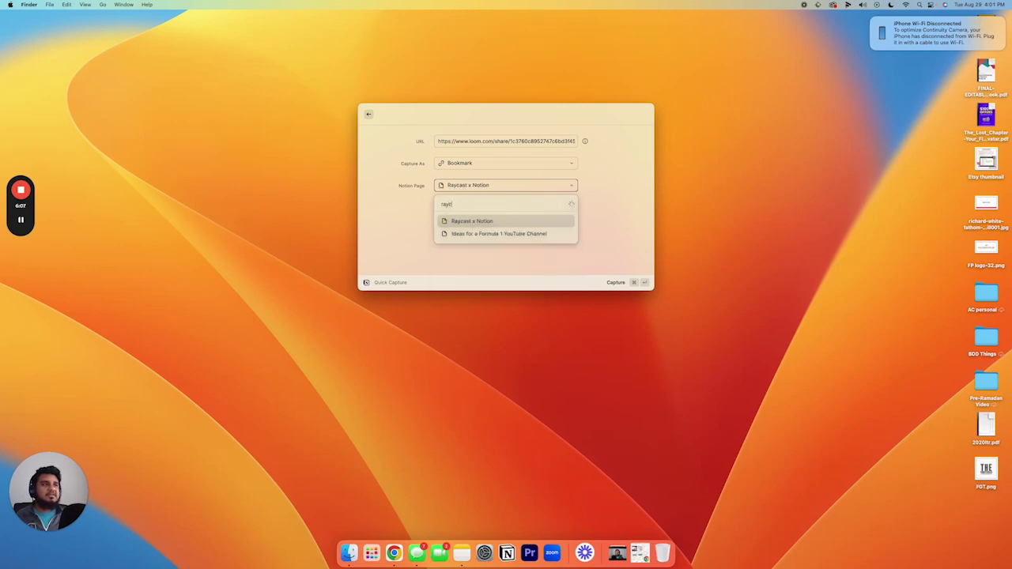
left_click(477, 224)
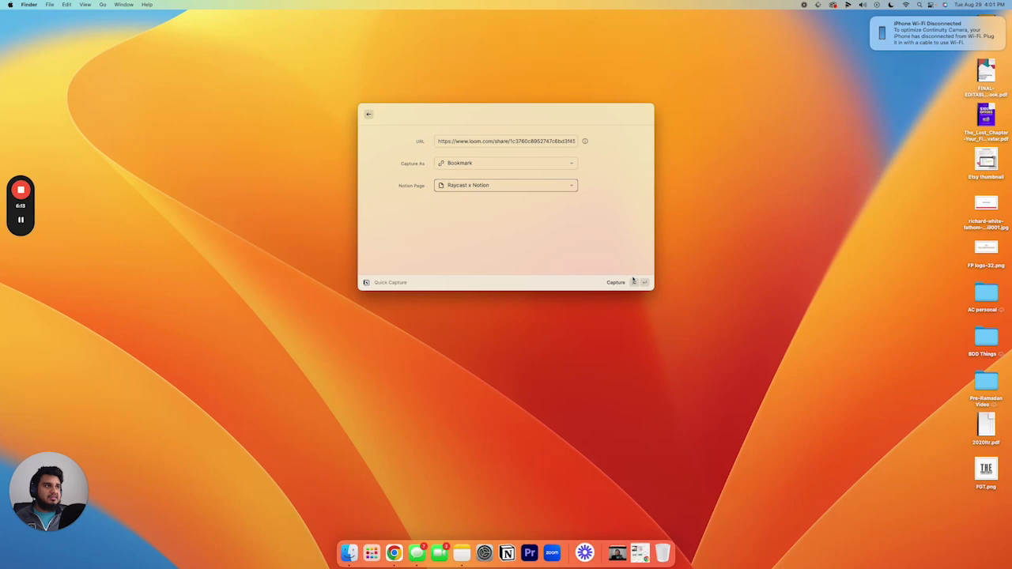
left_click(616, 282)
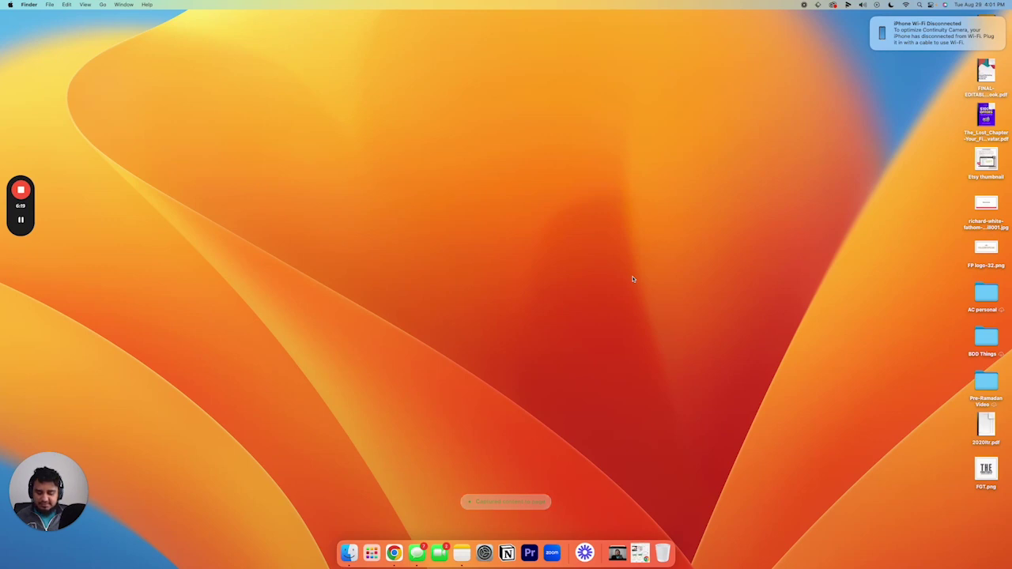
Return to Raycast's root search, open Search Notion, and search for 'raycas'.
key("alt+space")
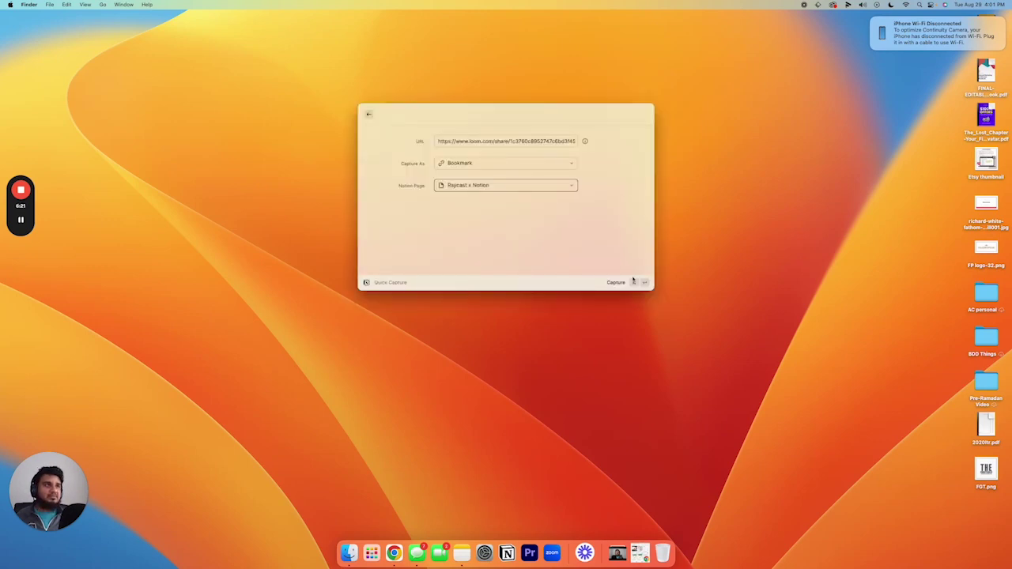
key("Escape")
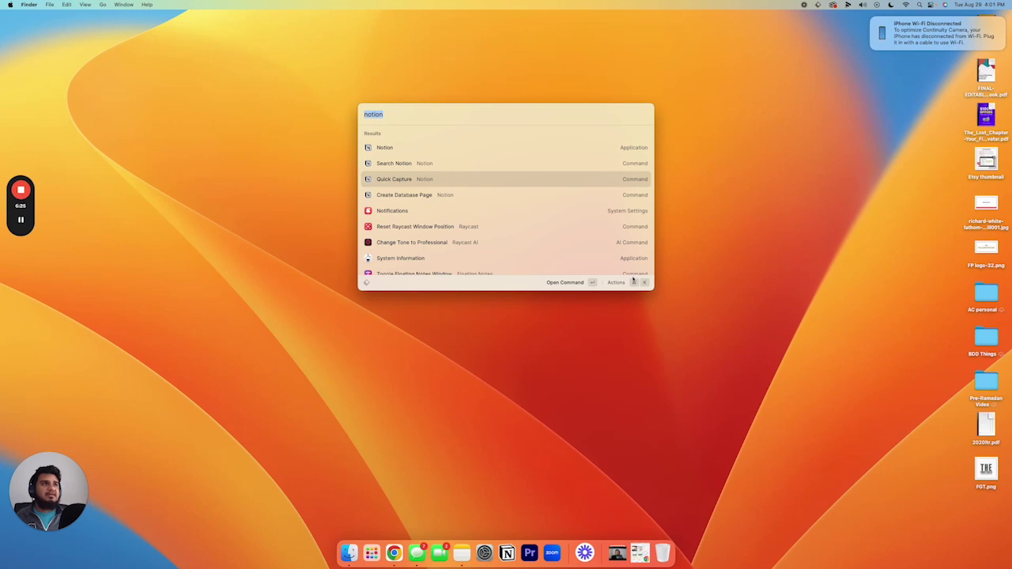
key("Up")
key("Return")
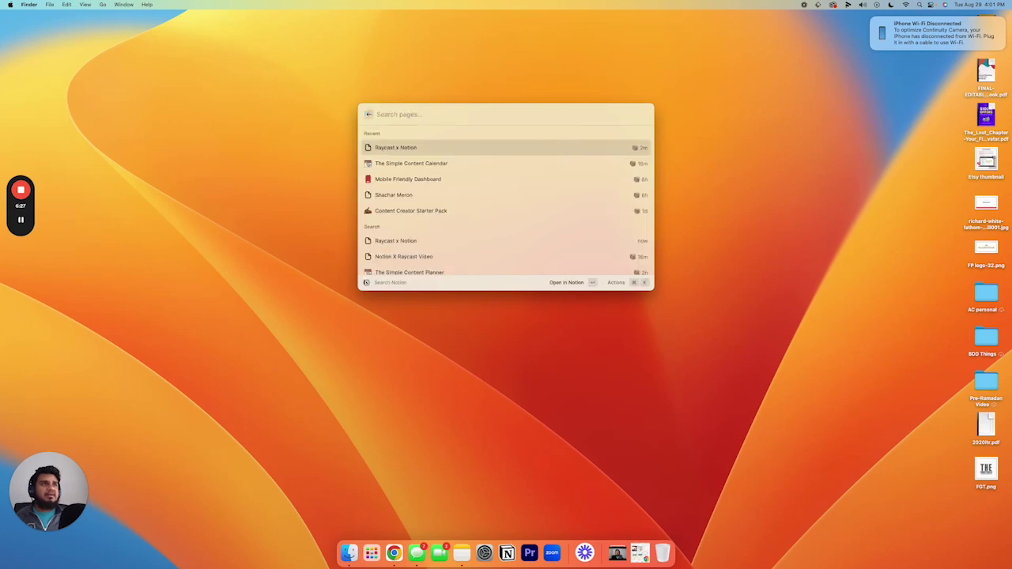
type("raycas")
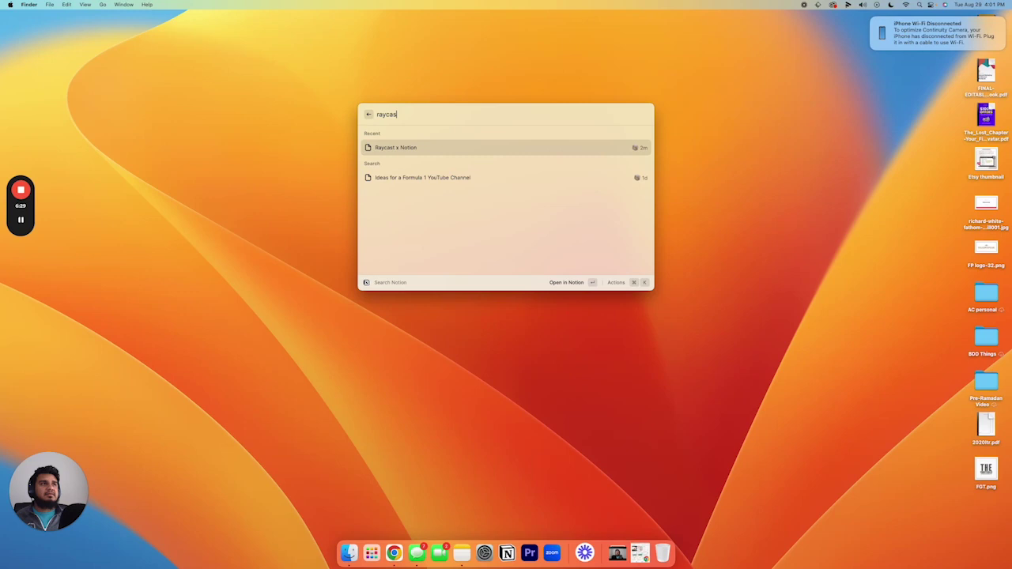
Open the Raycast x Notion page and scroll down to the captured Loom link.
left_click(415, 148)
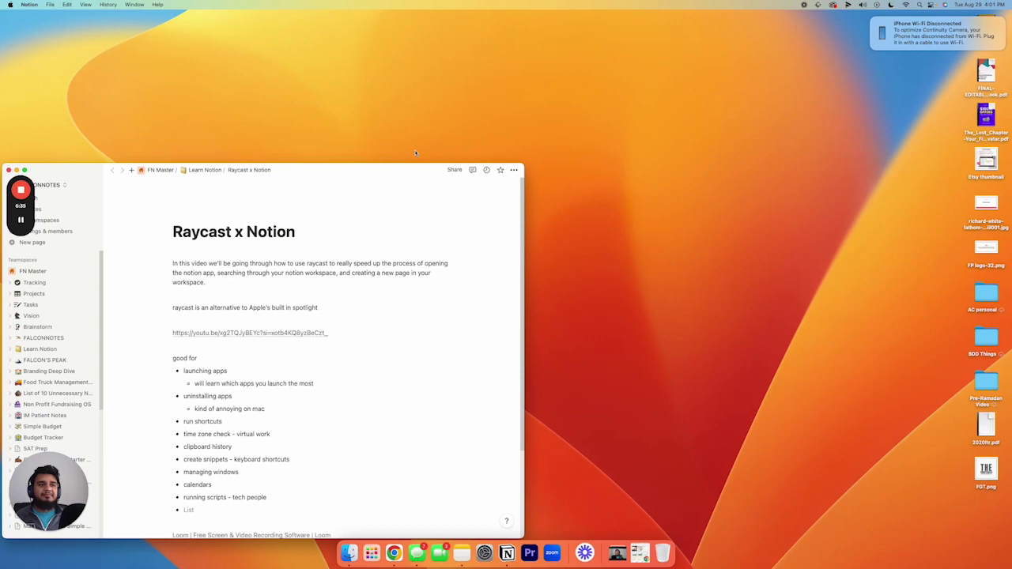
scroll(321, 330, "down", 3)
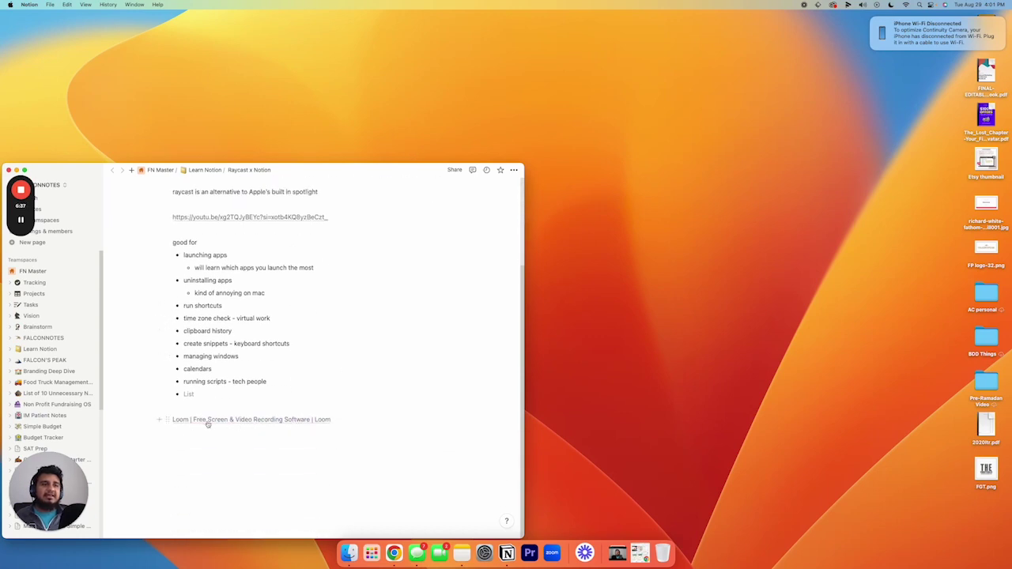
mouse_move(221, 423)
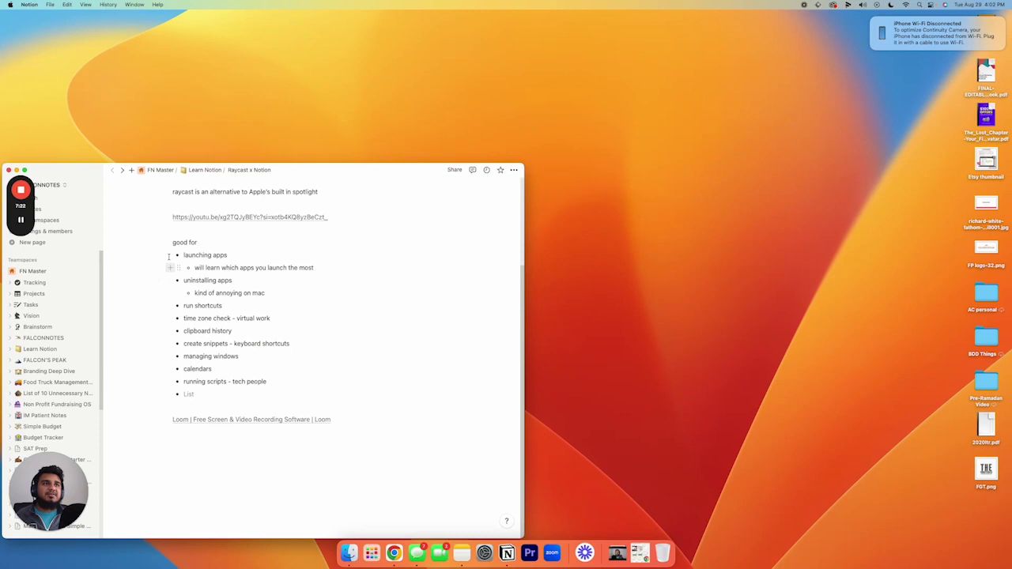
Close the Notion window and quit the Notion app from the Dock.
left_click(8, 170)
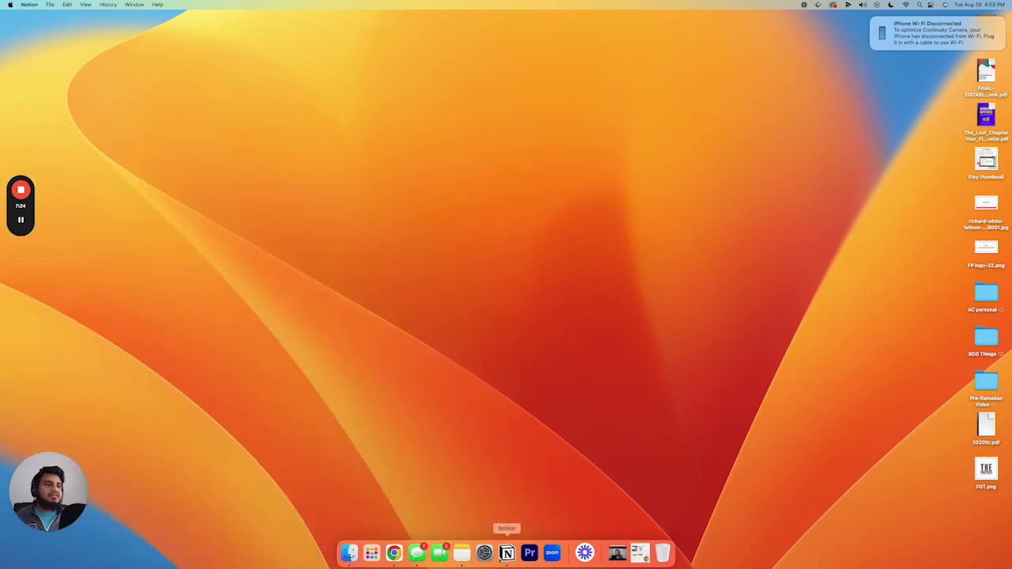
right_click(507, 553)
left_click(523, 526)
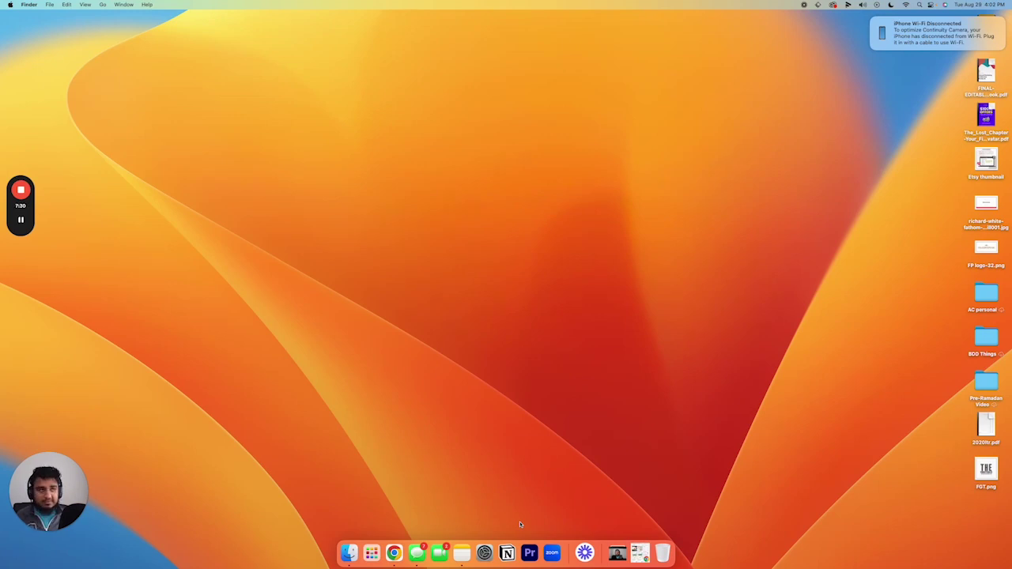
Open Raycast's Create Database Page command targeting the Content Calendar database.
key("alt+space")
type("notion")
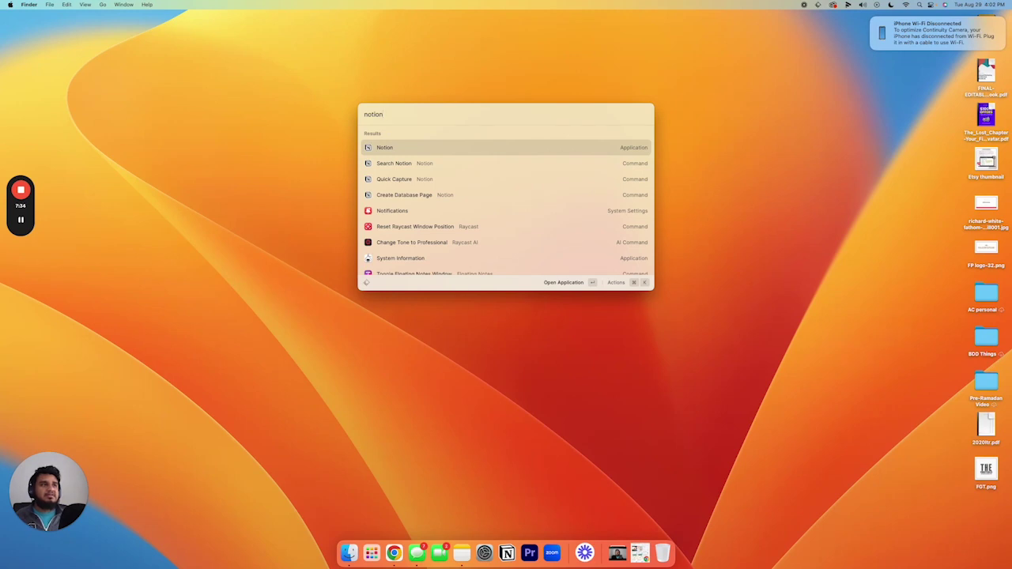
key("Down")
key("Down")
key("Down")
key("Return")
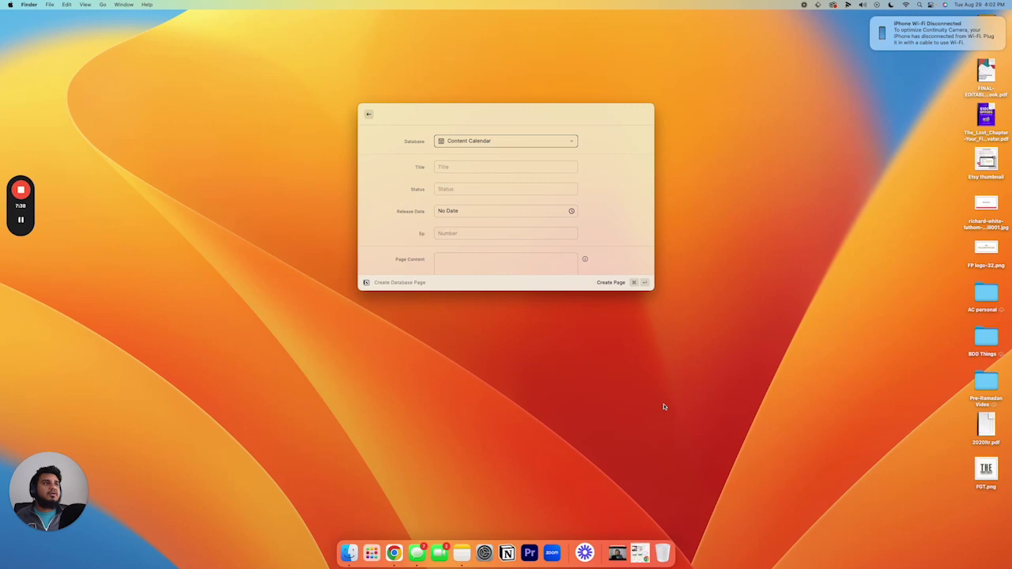
Choose Content Calendar as the target database.
left_click(523, 142)
scroll(510, 198, "down", 5)
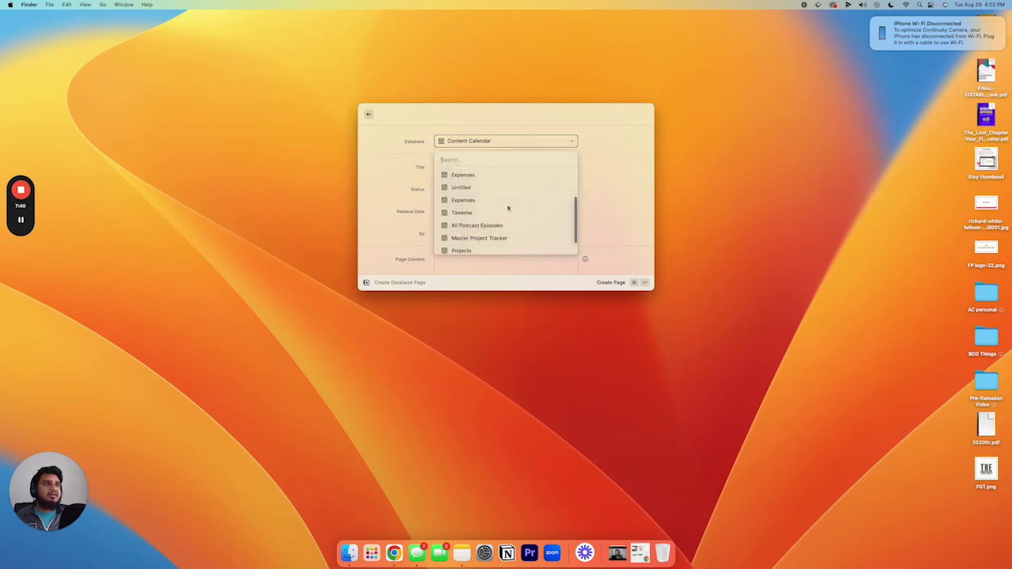
scroll(497, 222, "up", 5)
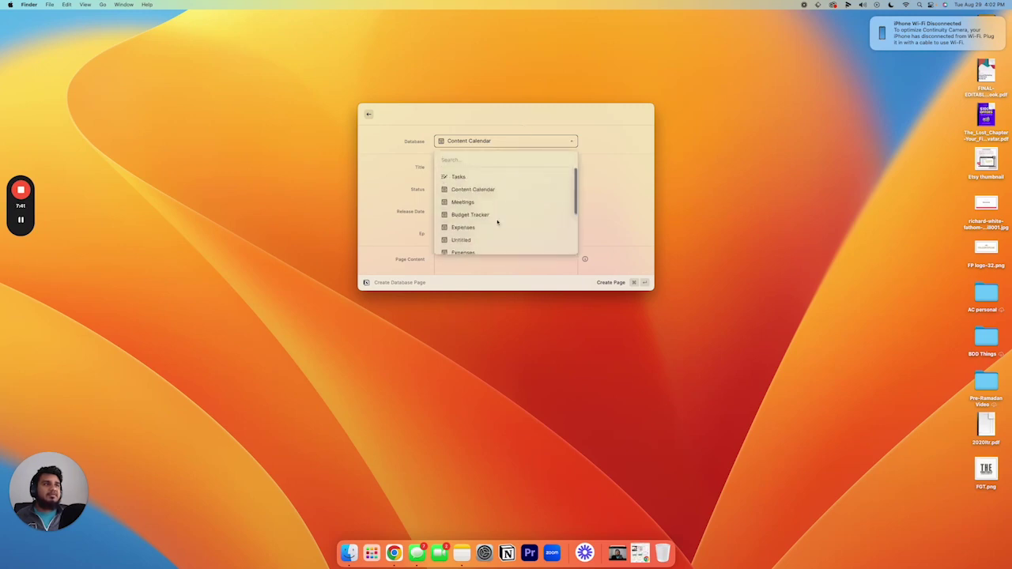
left_click(485, 159)
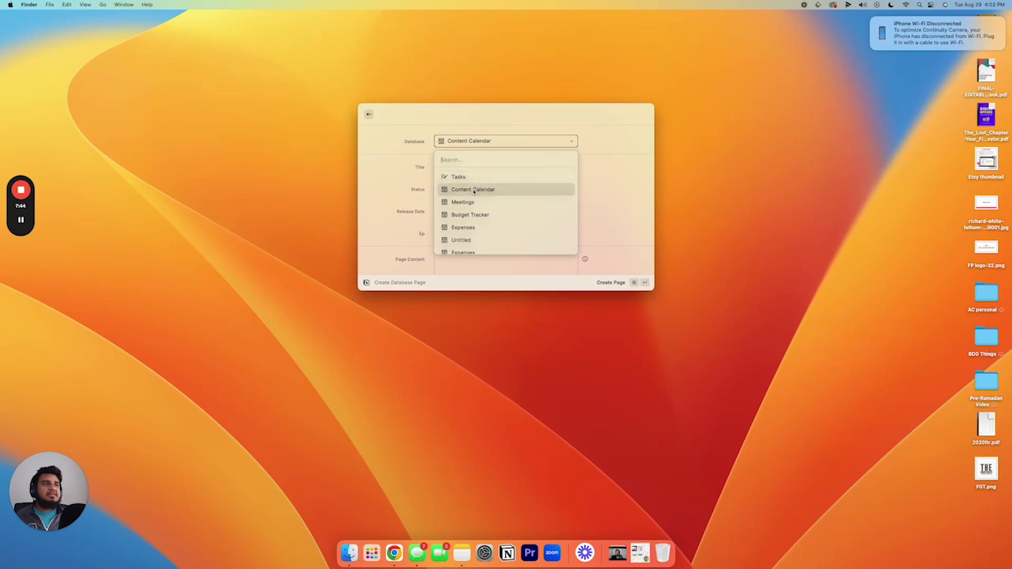
left_click(475, 189)
Enter the title 'Raycast X Notion Video' and set the status to In progress.
left_click(469, 166)
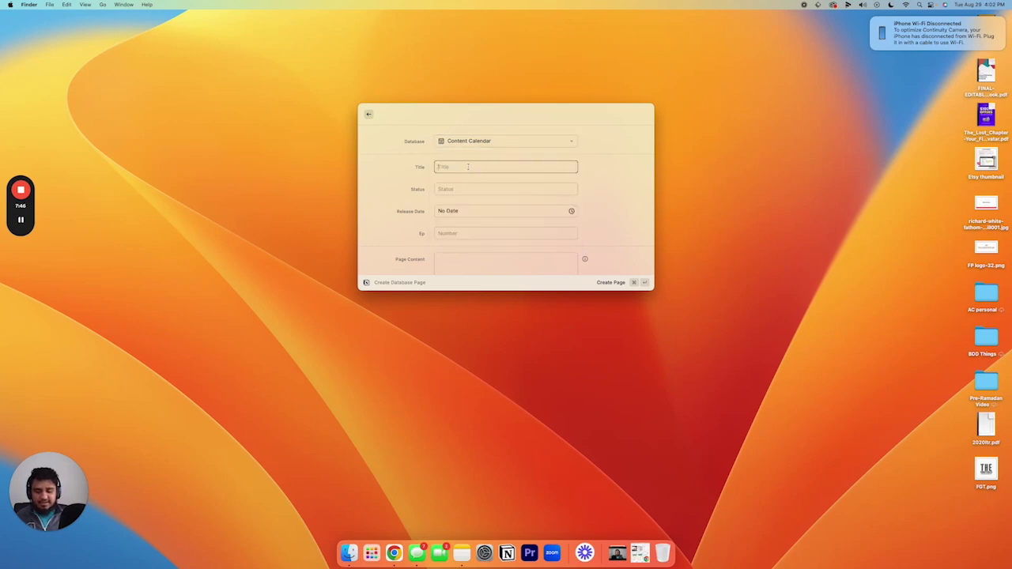
type("Raycast X")
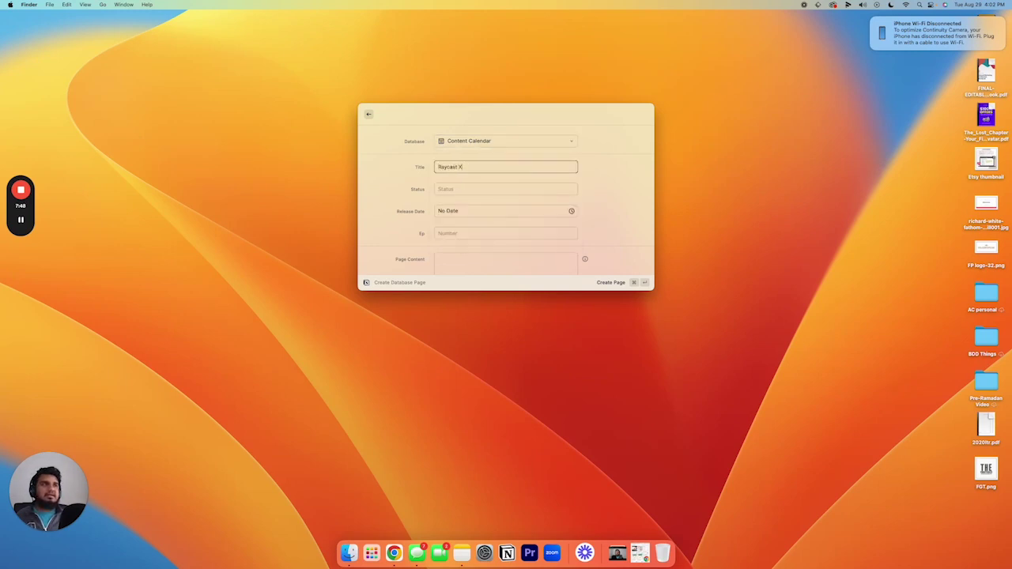
type(" Notion Video")
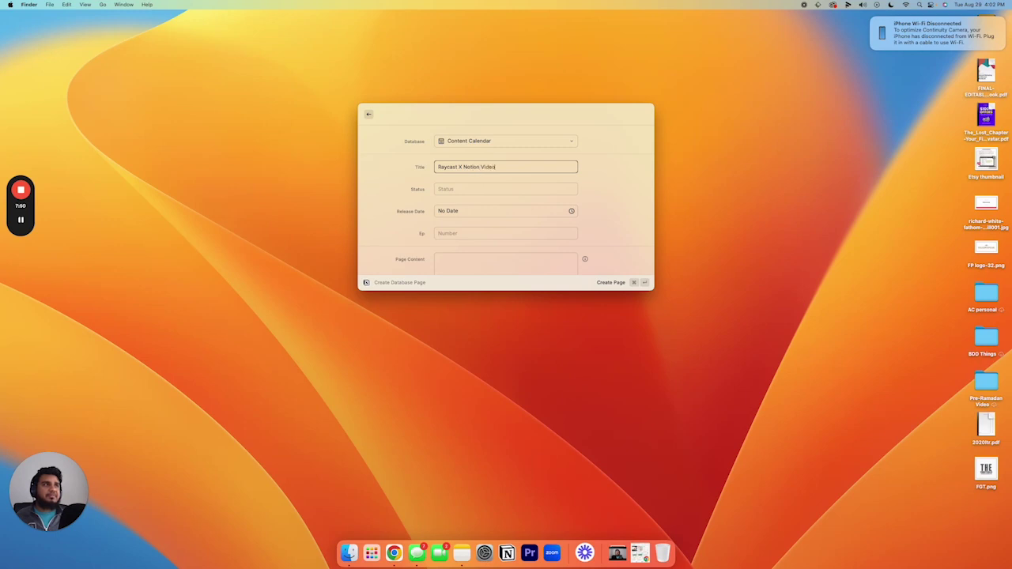
key("Tab")
type("In Prog")
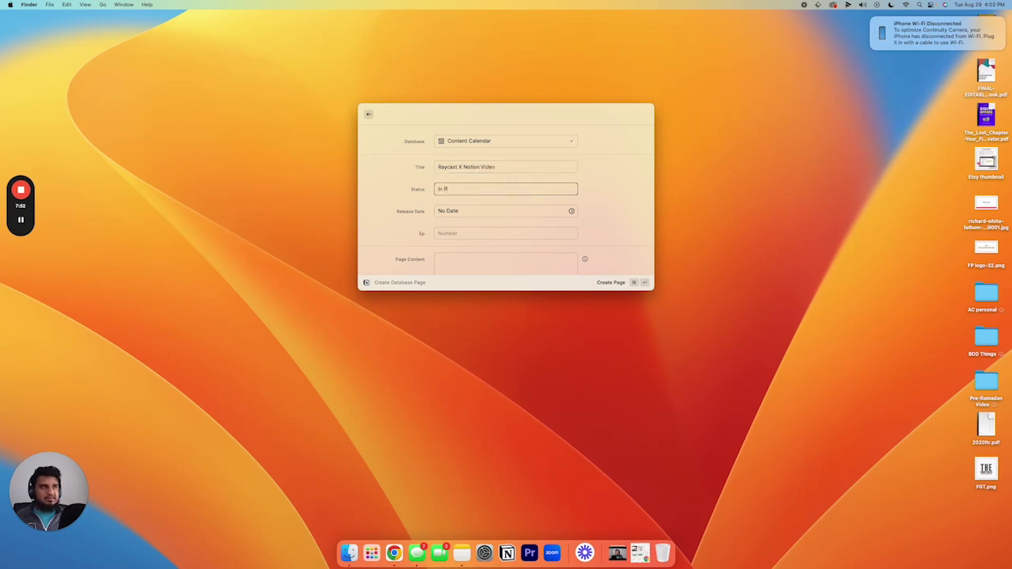
key("BackSpace")
key("BackSpace")
type("progress")
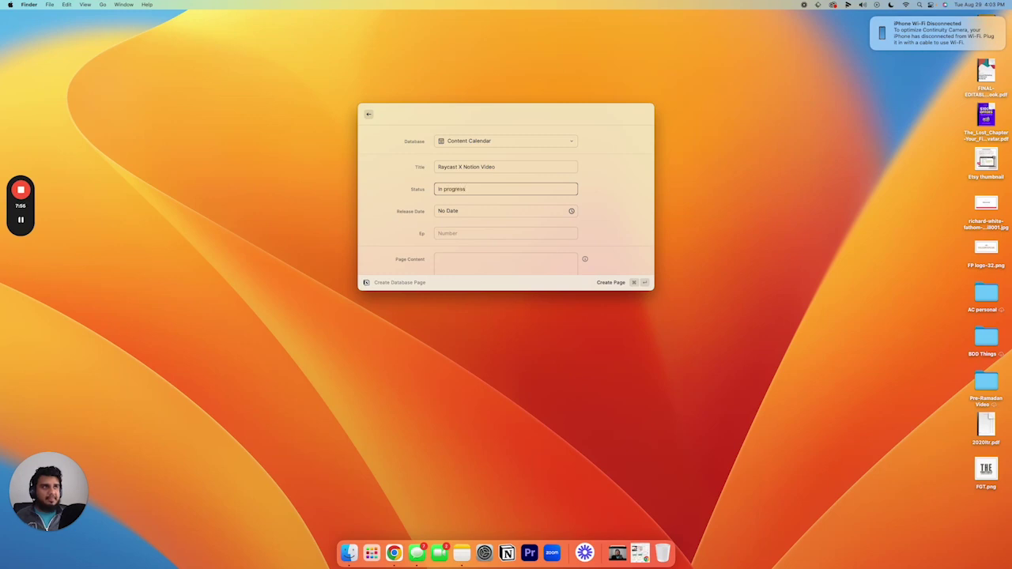
Set the release date to tomorrow, August 30, 2023, and Ep to 75.
left_click(465, 212)
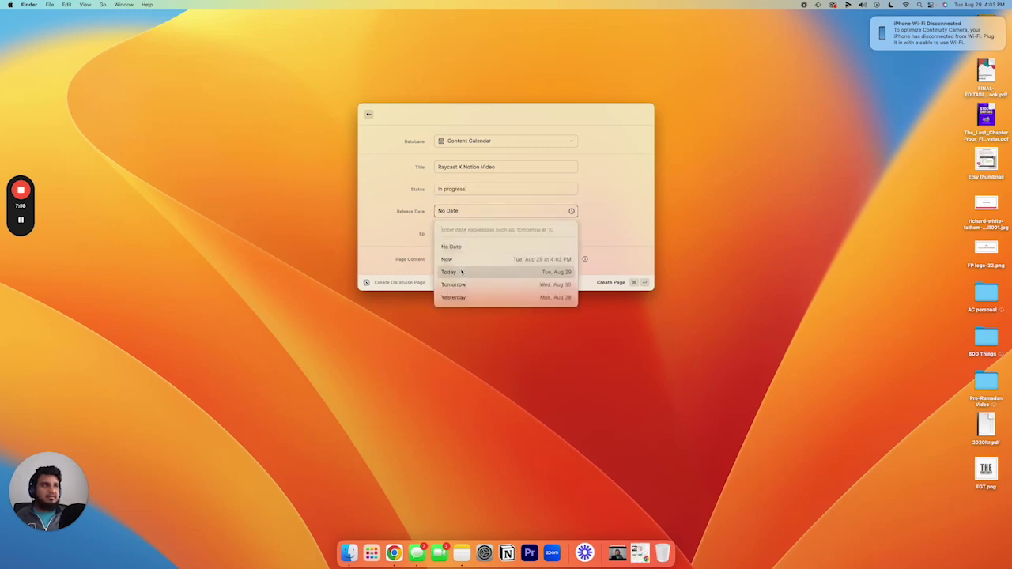
left_click(465, 282)
left_click(460, 235)
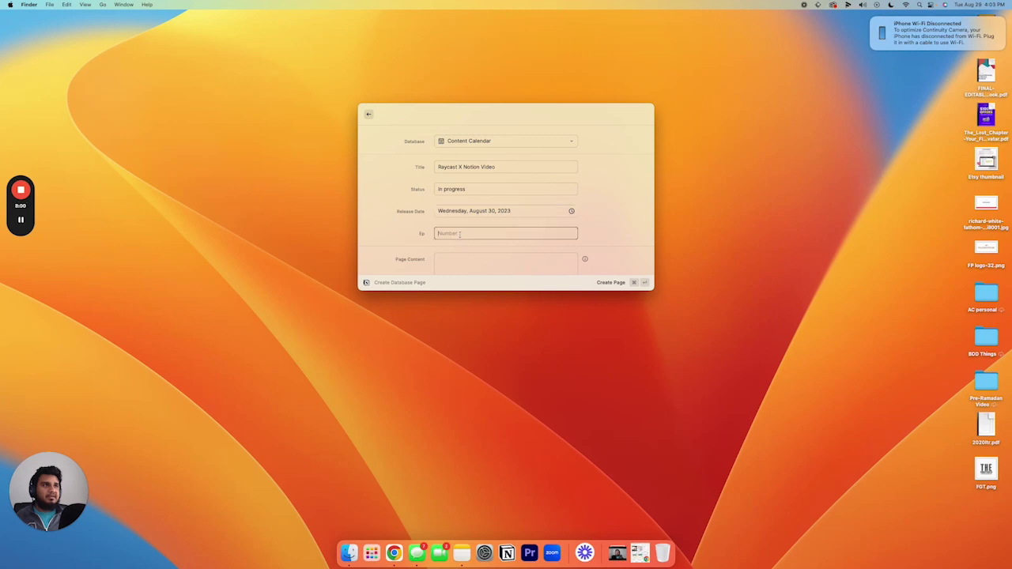
type("75")
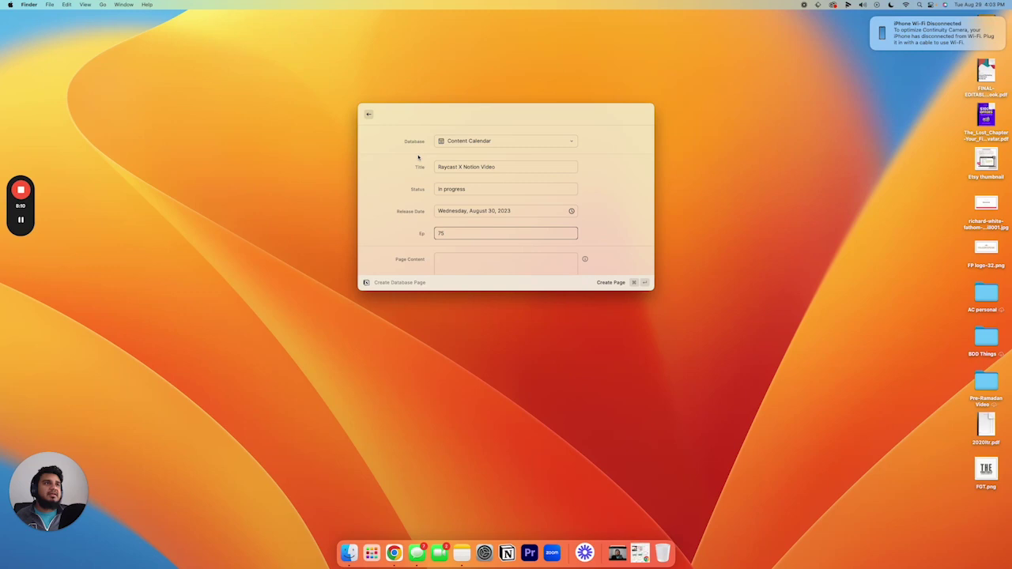
Write 'need to post the video on youtube' as the page content and create the page.
scroll(462, 198, "down", 1)
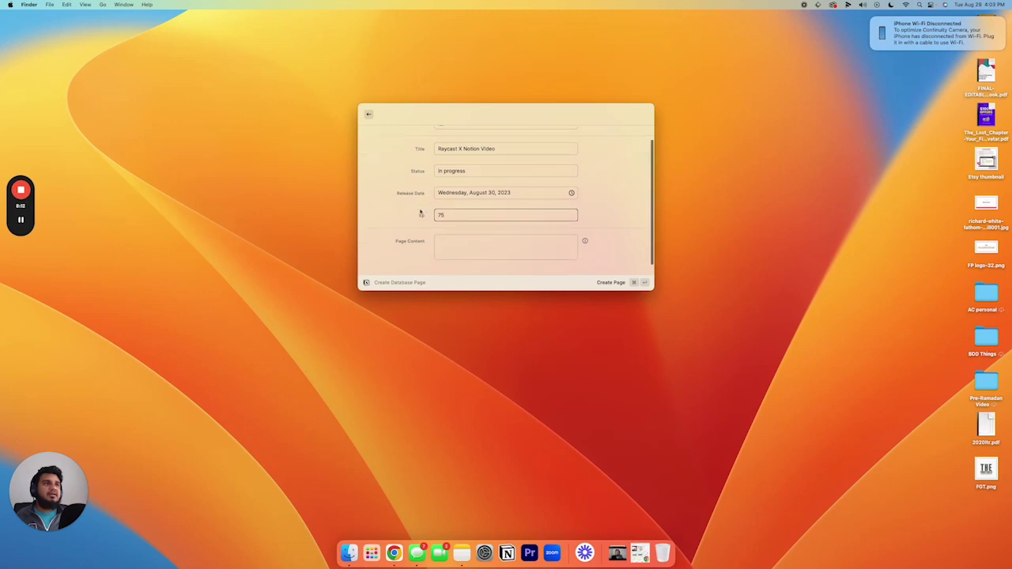
scroll(421, 213, "up", 1)
scroll(459, 227, "down", 1)
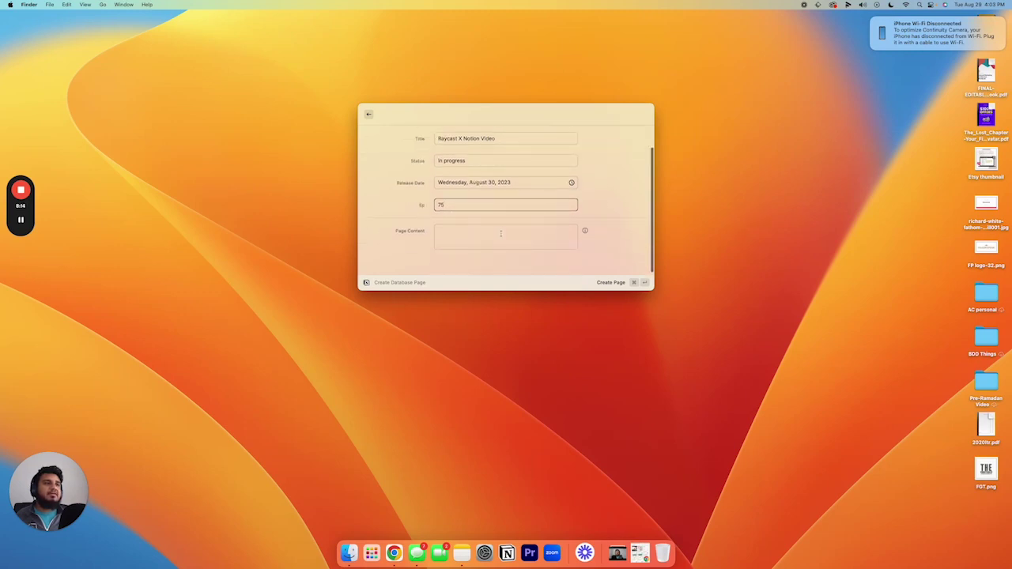
left_click(497, 234)
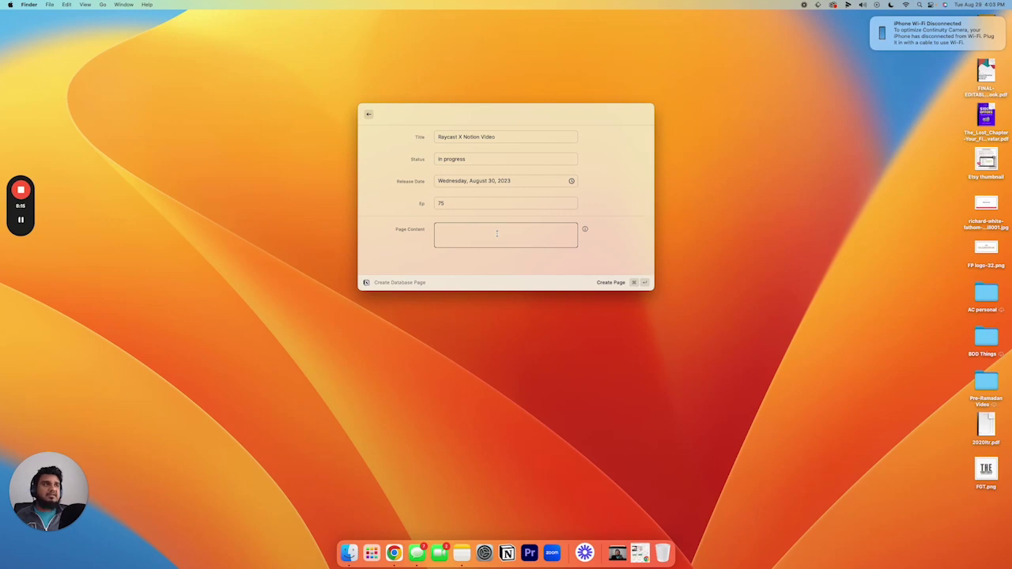
type("need to post the vi")
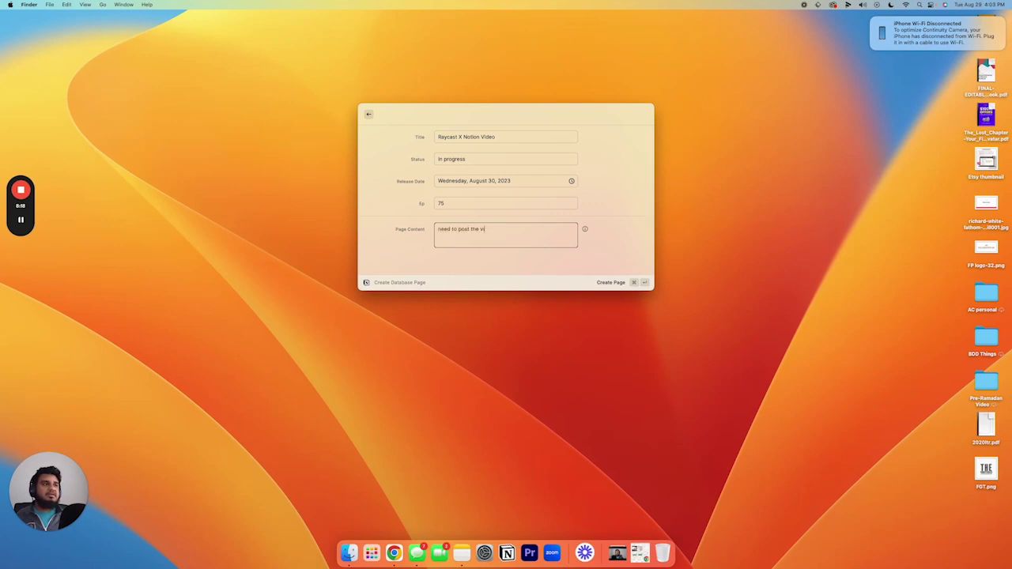
type("deo on youtube")
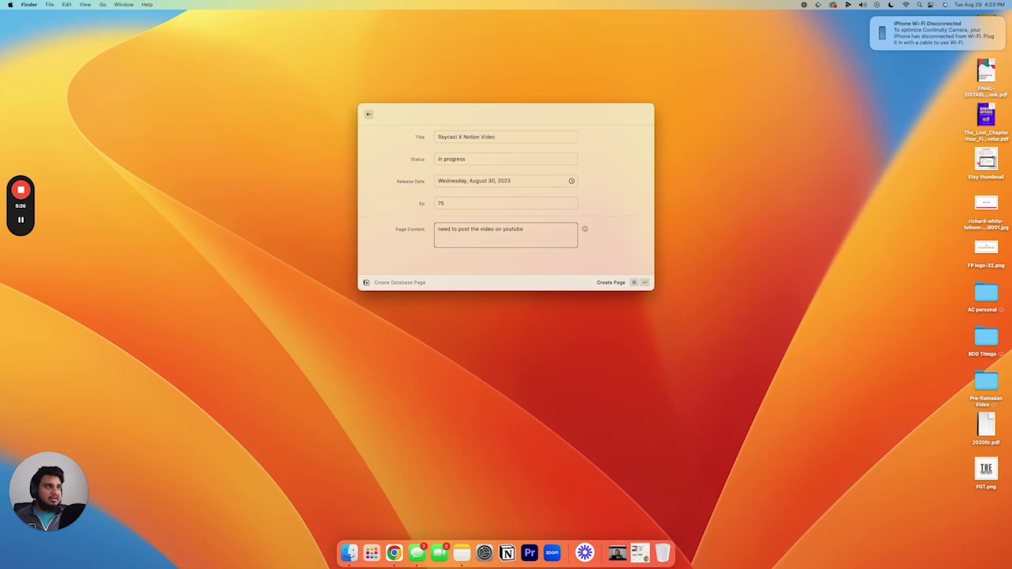
key("super+Return")
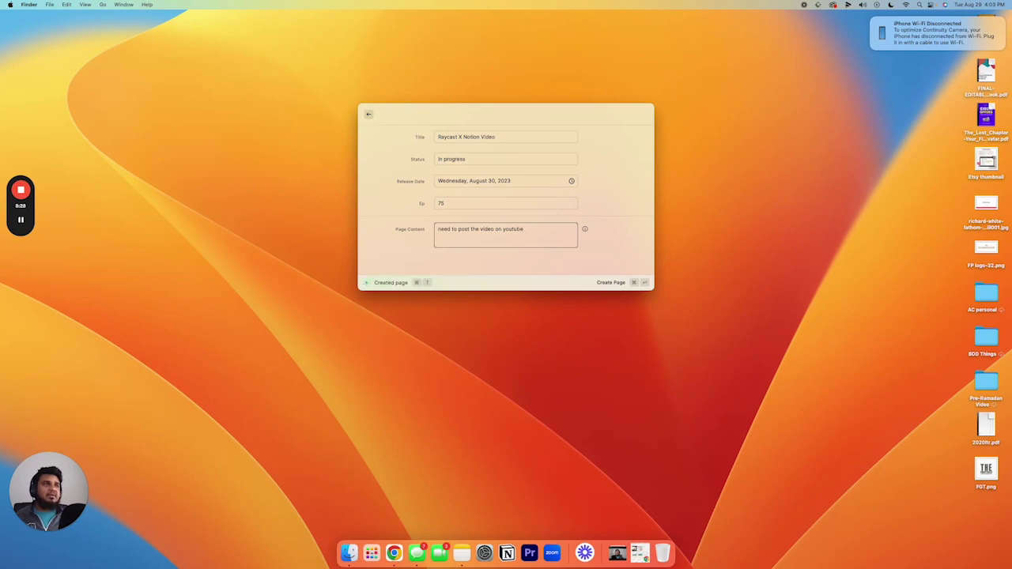
Return to Raycast's root search and start the Search Notion command.
key("Escape")
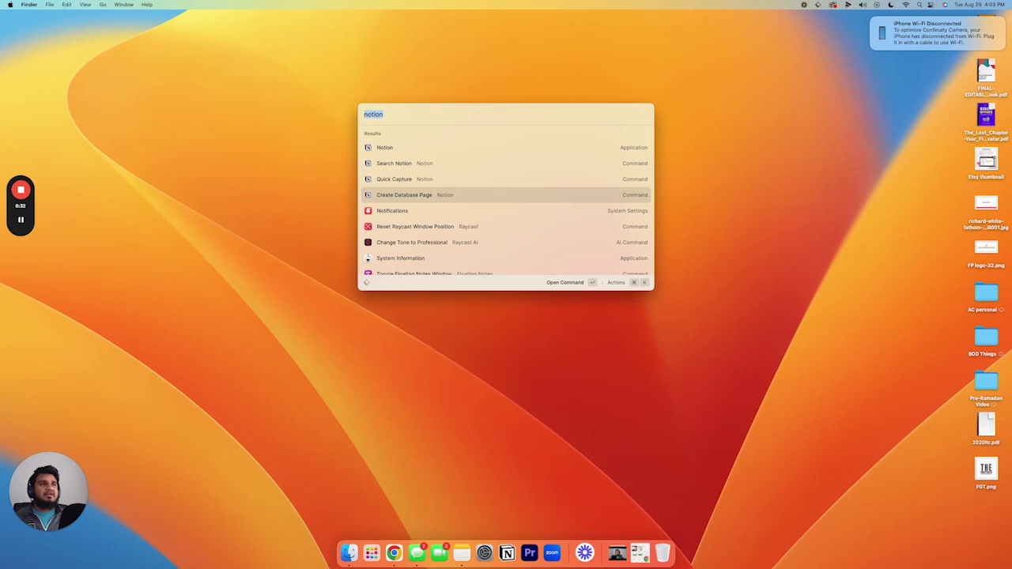
key("Up")
key("Up")
key("Up")
key("Down")
key("Return")
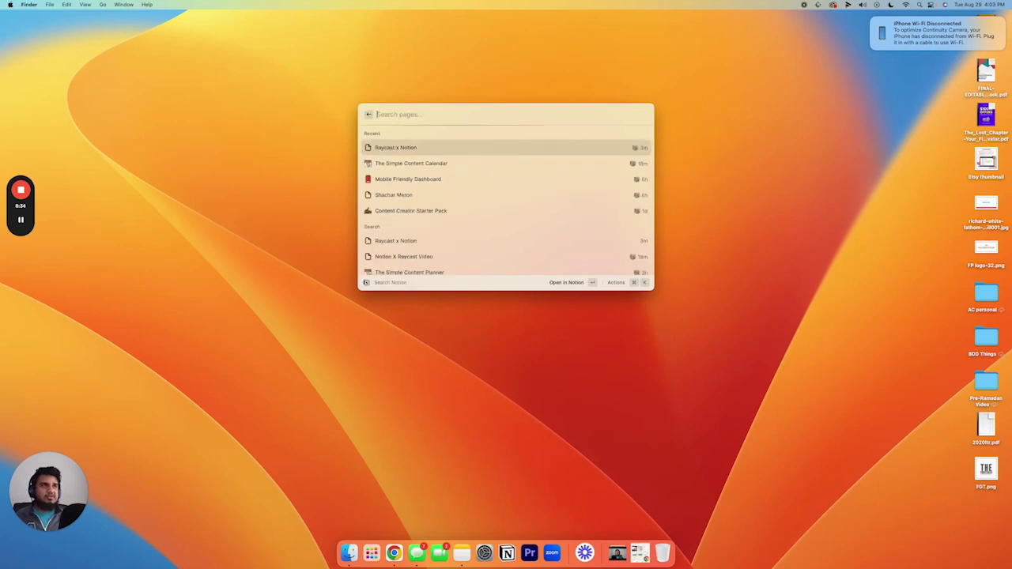
Search Notion for 'content' and open The Simple Content Planner.
type("content")
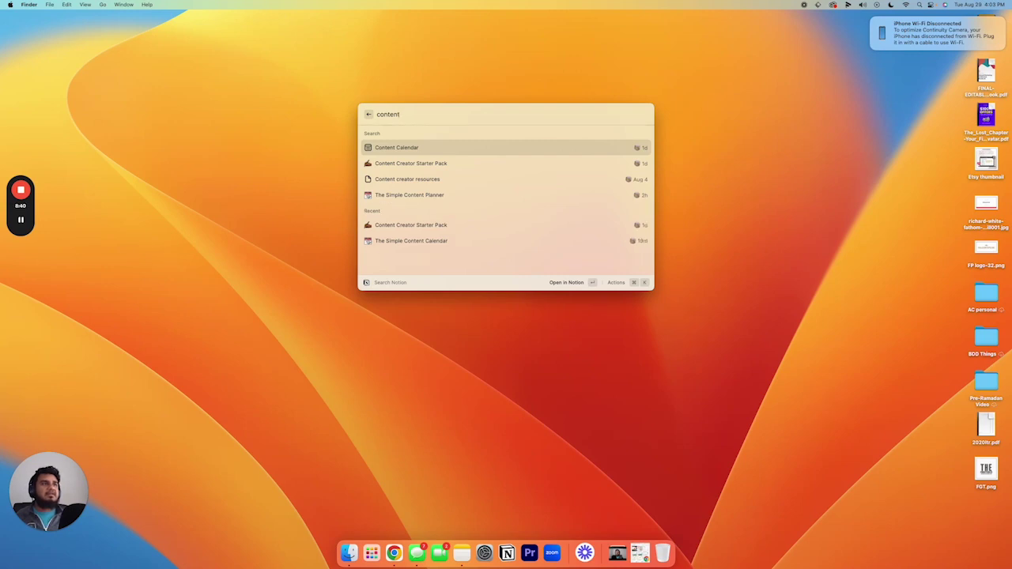
key("Down")
key("Down")
key("Down")
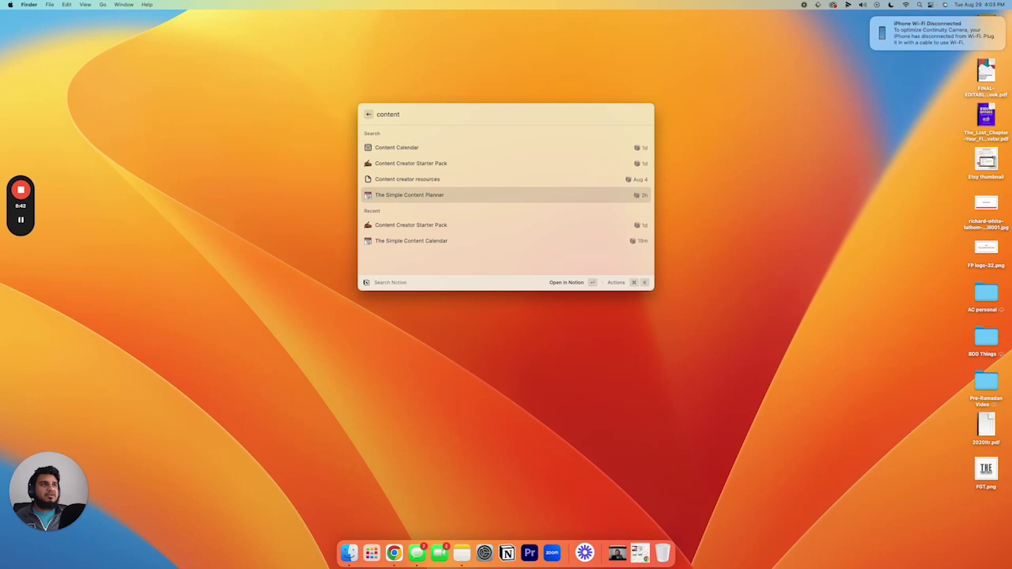
key("Return")
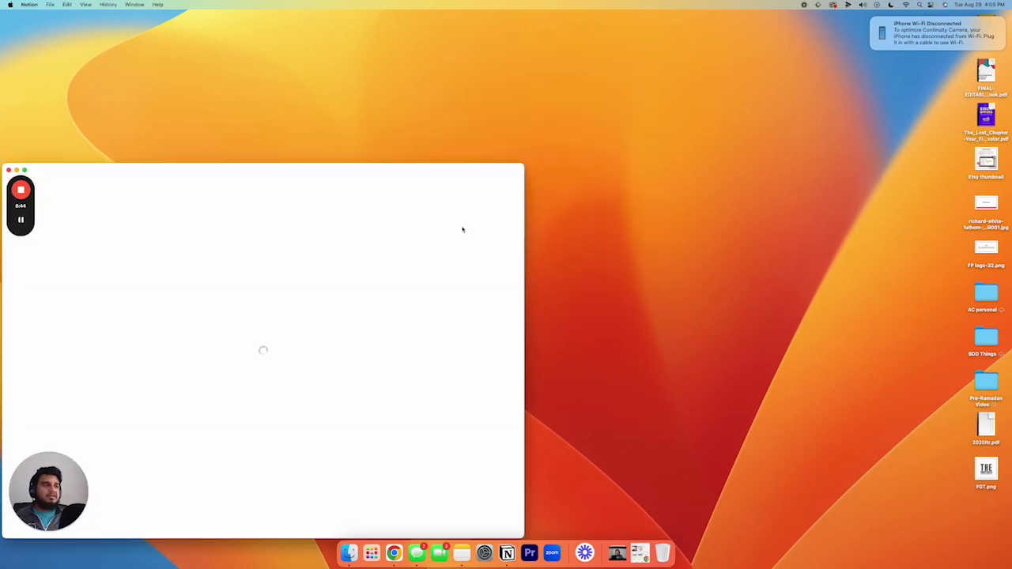
Scroll to the Content Table and drag the Notion window's corner to make it larger.
scroll(435, 369, "down", 5)
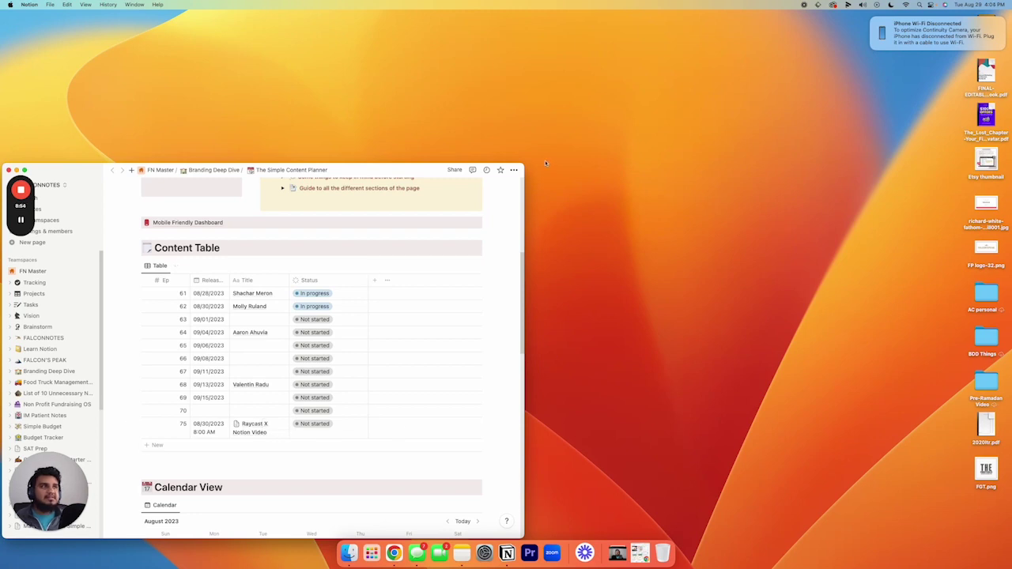
left_click_drag(523, 164, 658, 92)
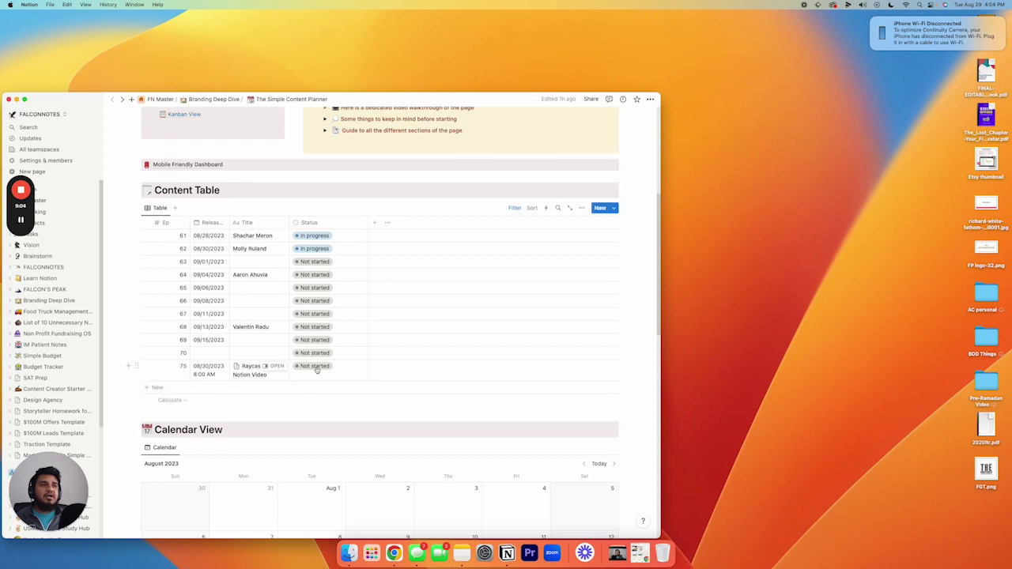
Set the Ep 75 row's status to In progress.
left_click(316, 367)
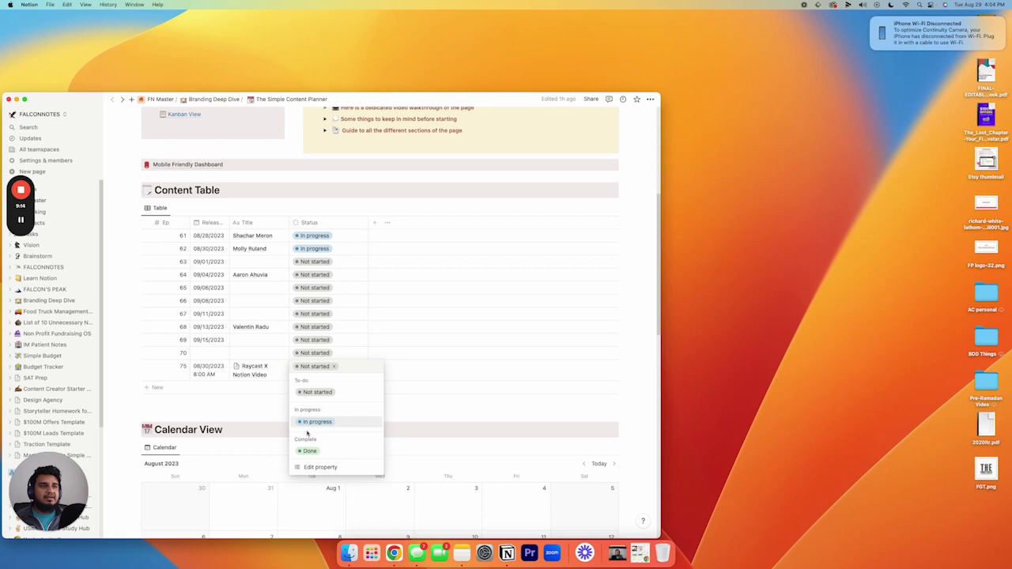
left_click(317, 423)
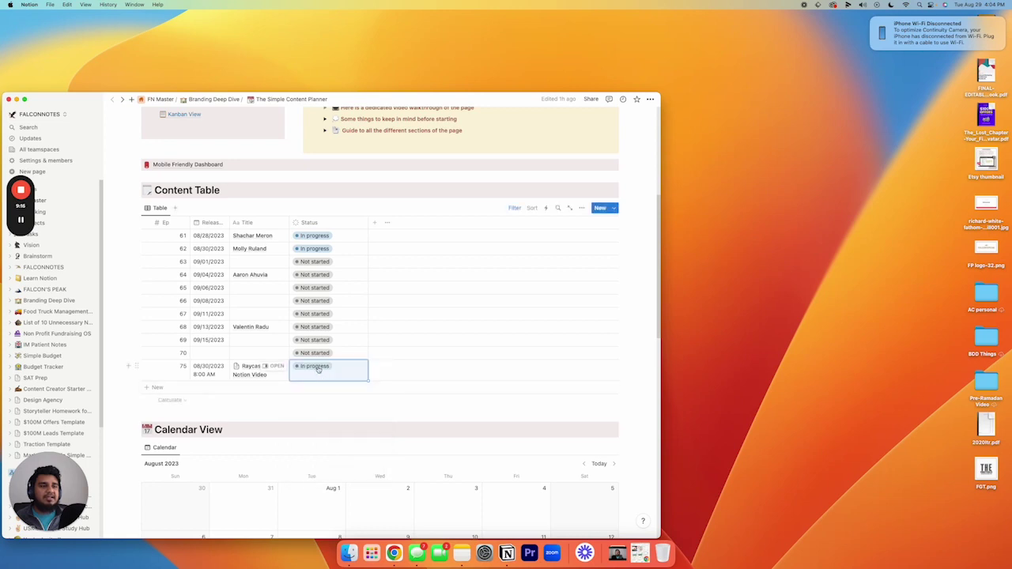
left_click(316, 369)
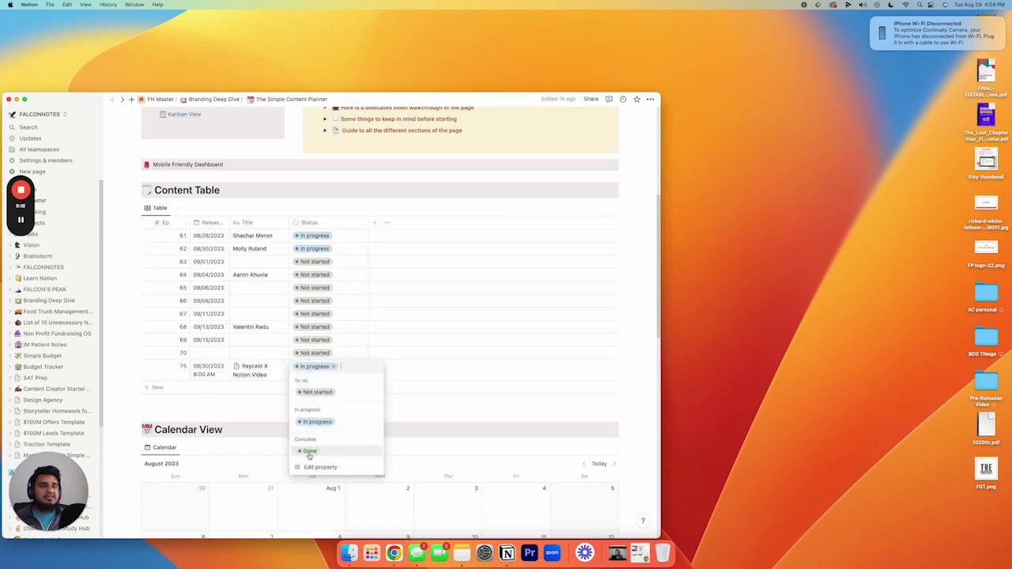
left_click(316, 424)
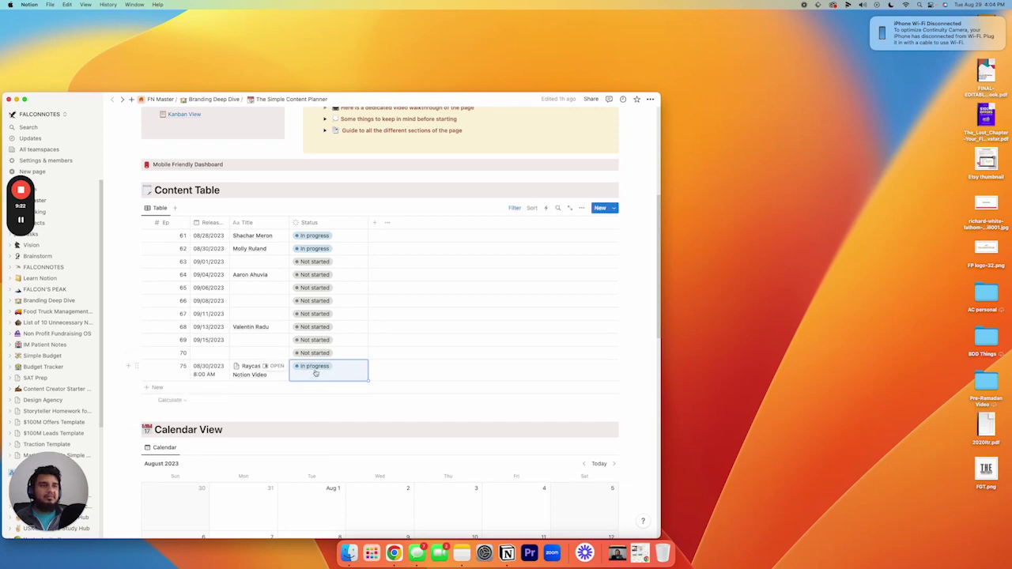
Preview the Raycast X Notion Video page, add an empty block below its note, then close the preview.
left_click(269, 366)
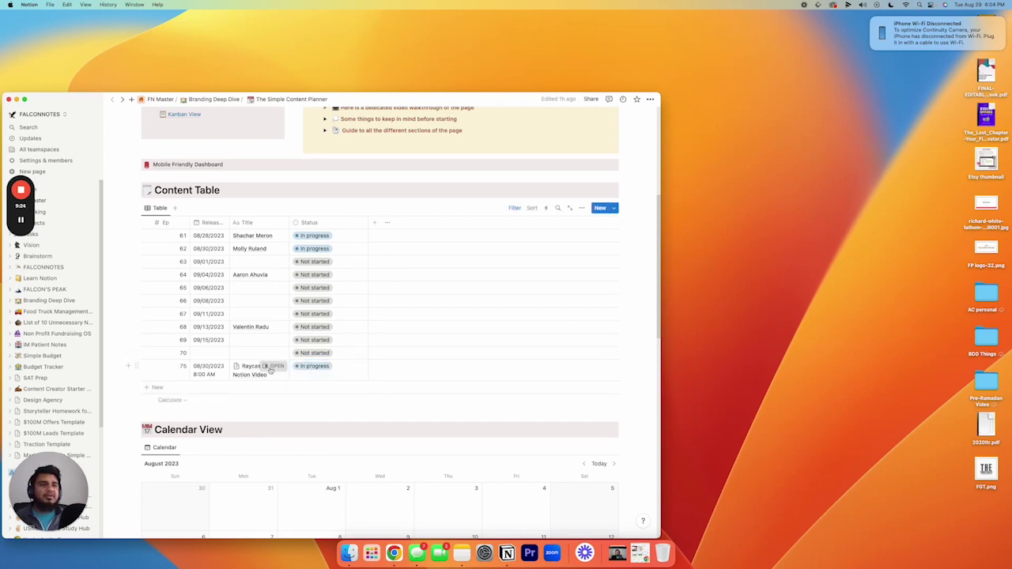
left_click_drag(358, 244, 451, 244)
left_click(470, 256)
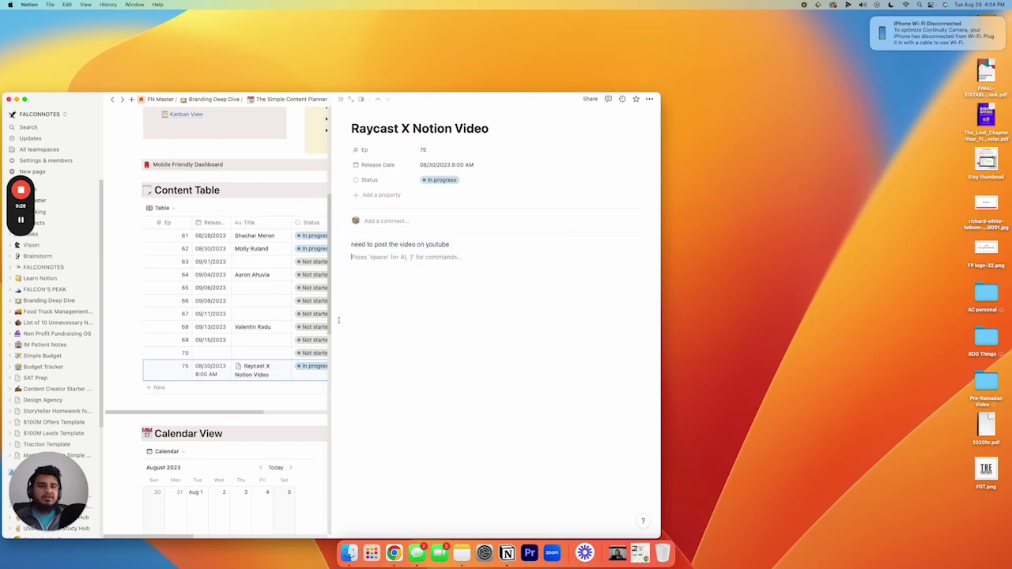
left_click(340, 99)
mouse_move(356, 201)
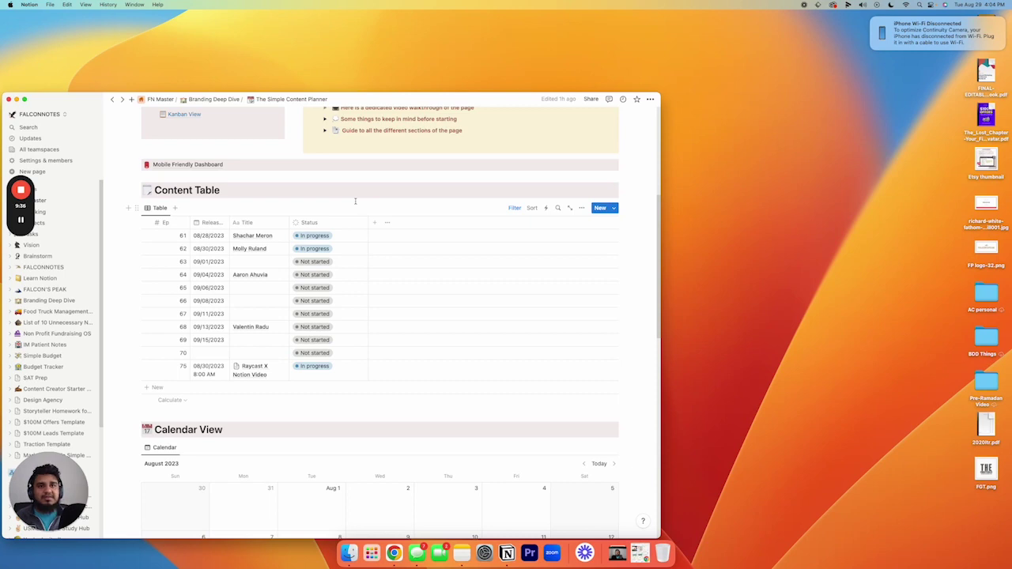
Close the Notion window and search 'notion' in the Raycast launcher.
left_click(9, 99)
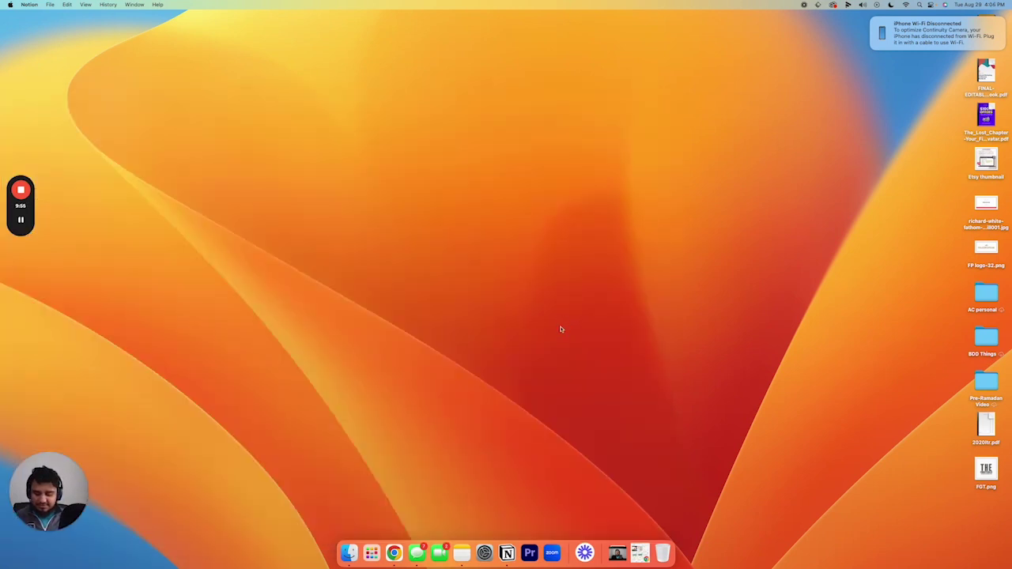
key("alt+space")
type("notion")
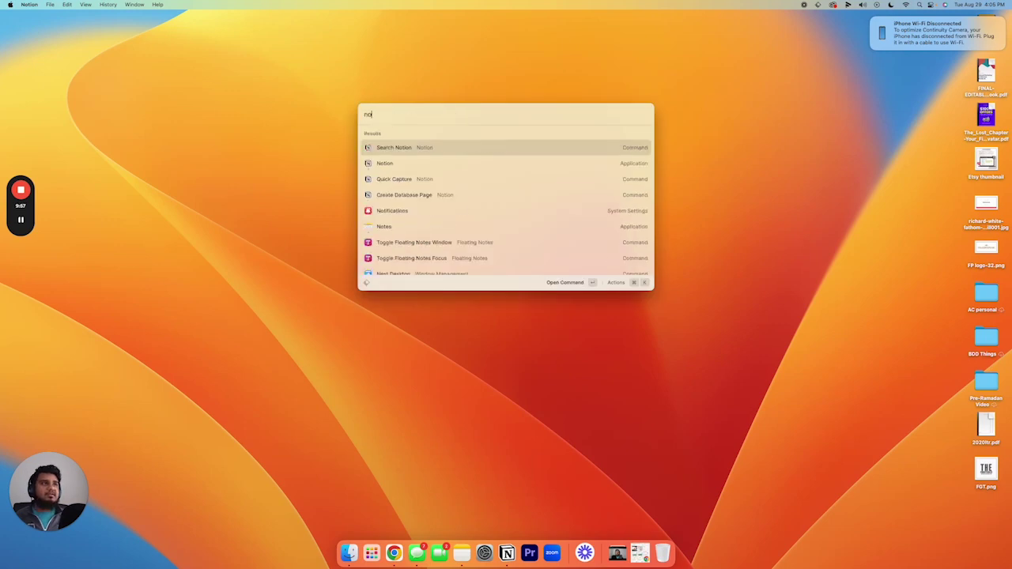